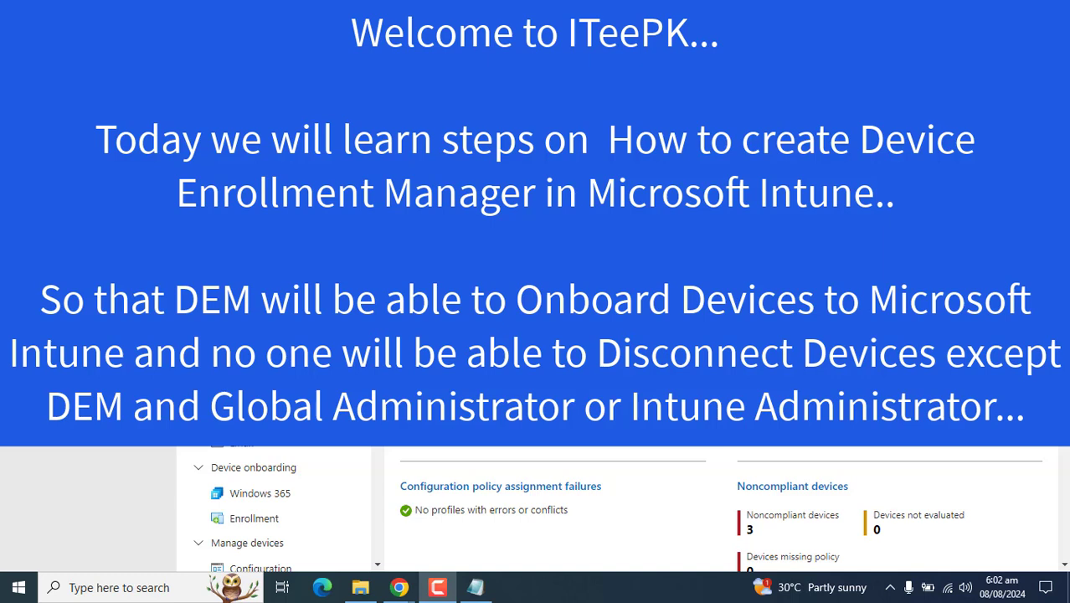
click(936, 515)
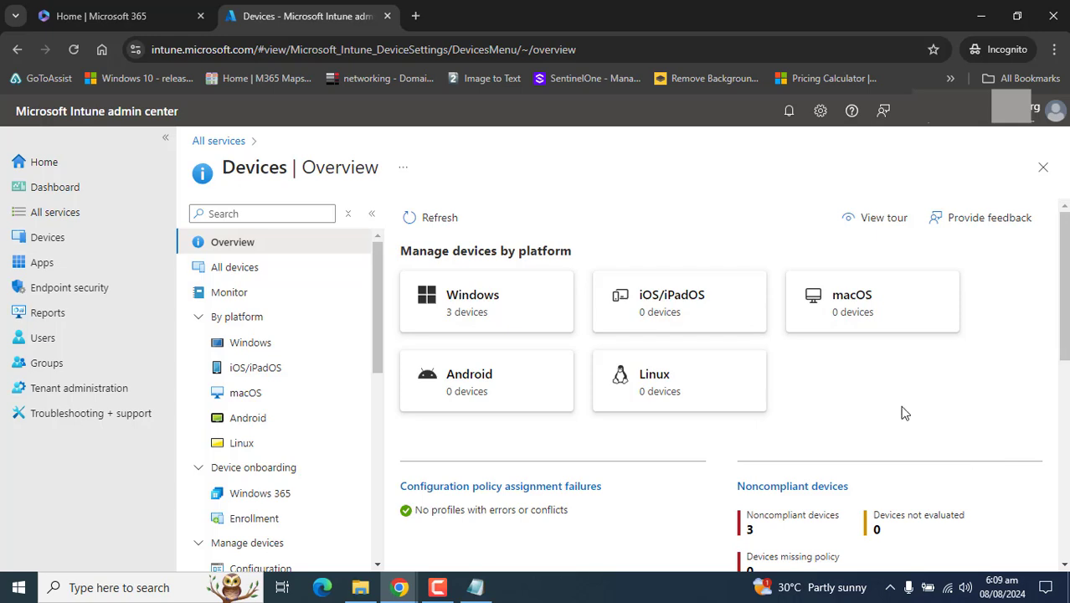
Search Windows for "access w" and open the Access work or school system settings.
click(188, 588)
text(access)
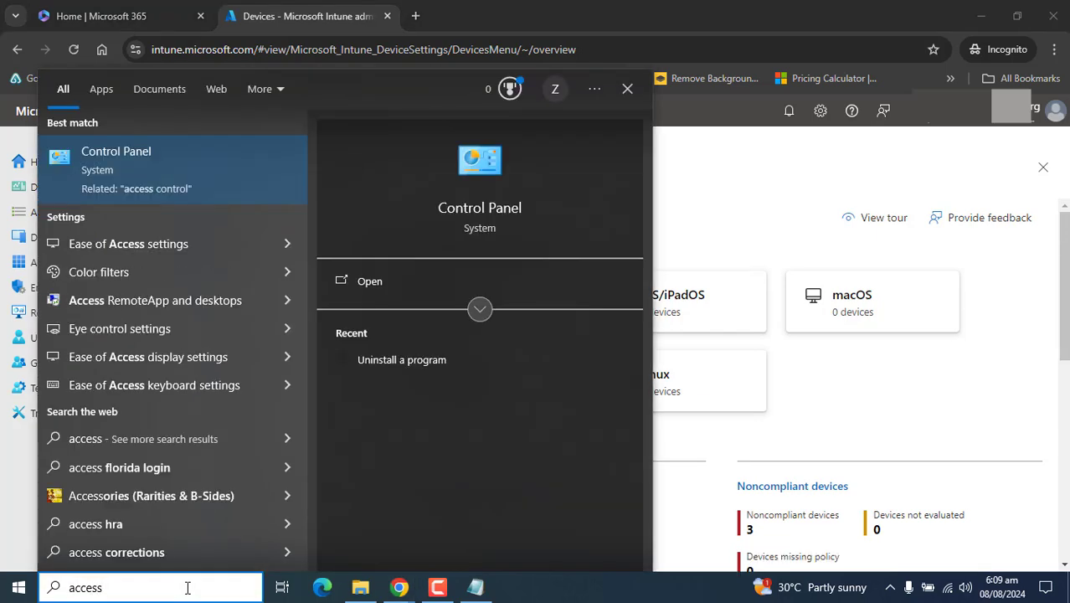
text( wi)
key(BackSpace)
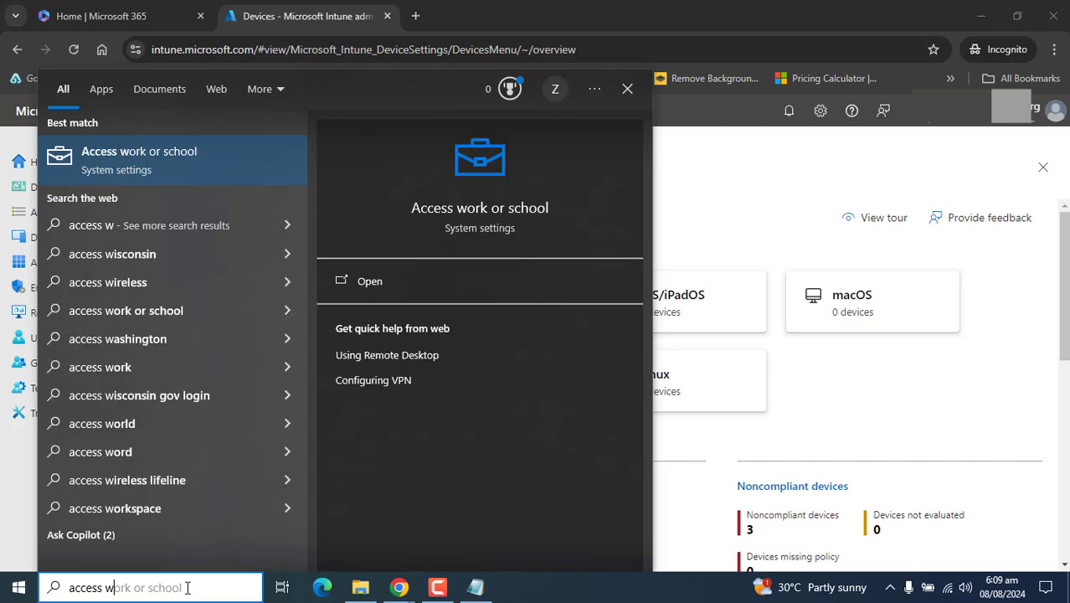
click(70, 139)
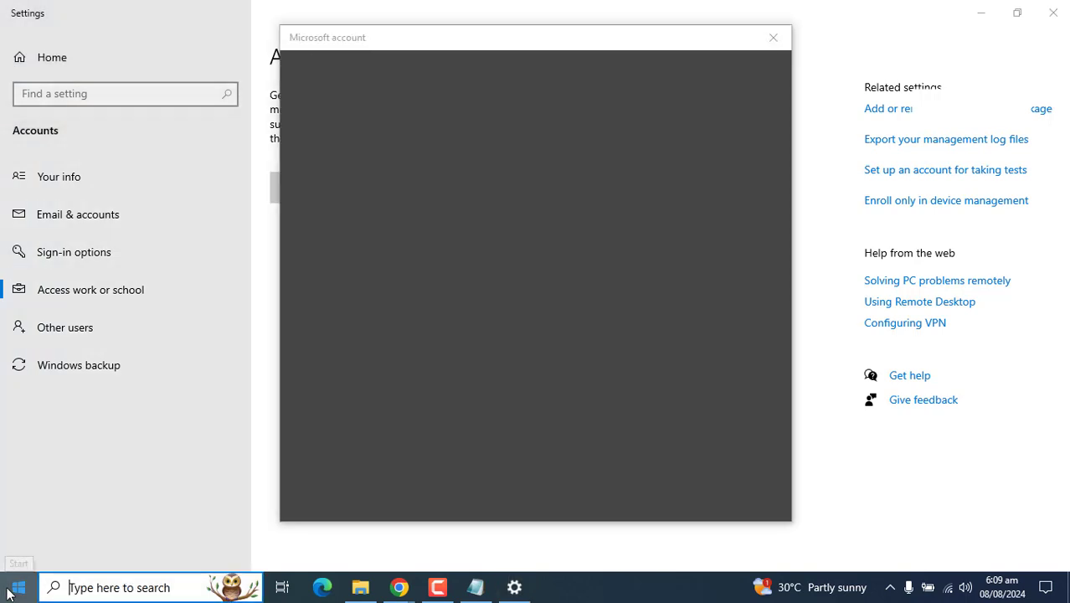
click(10, 590)
click(10, 589)
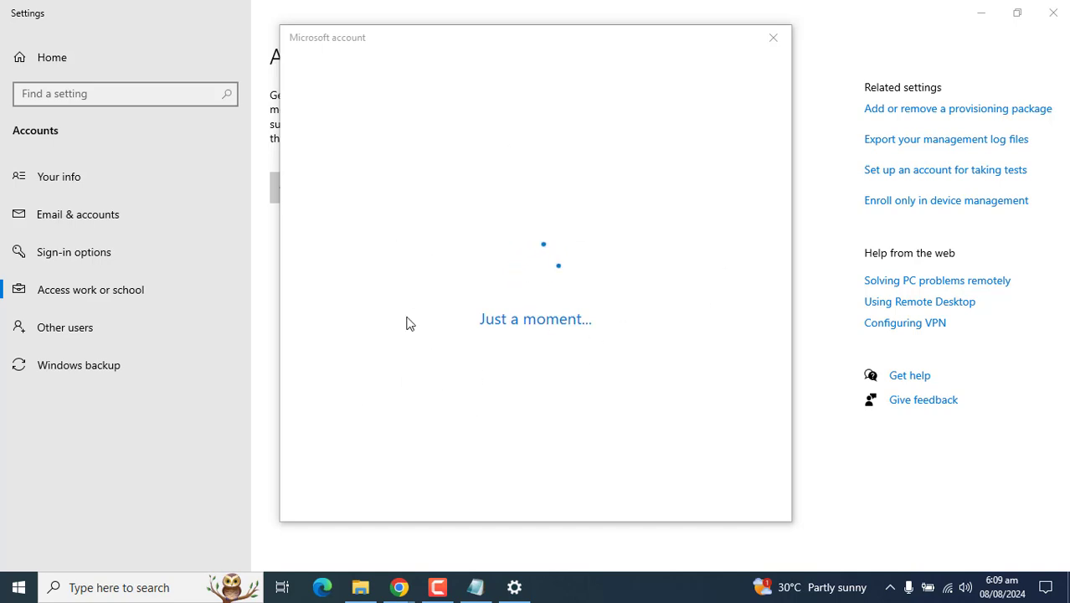
click(775, 39)
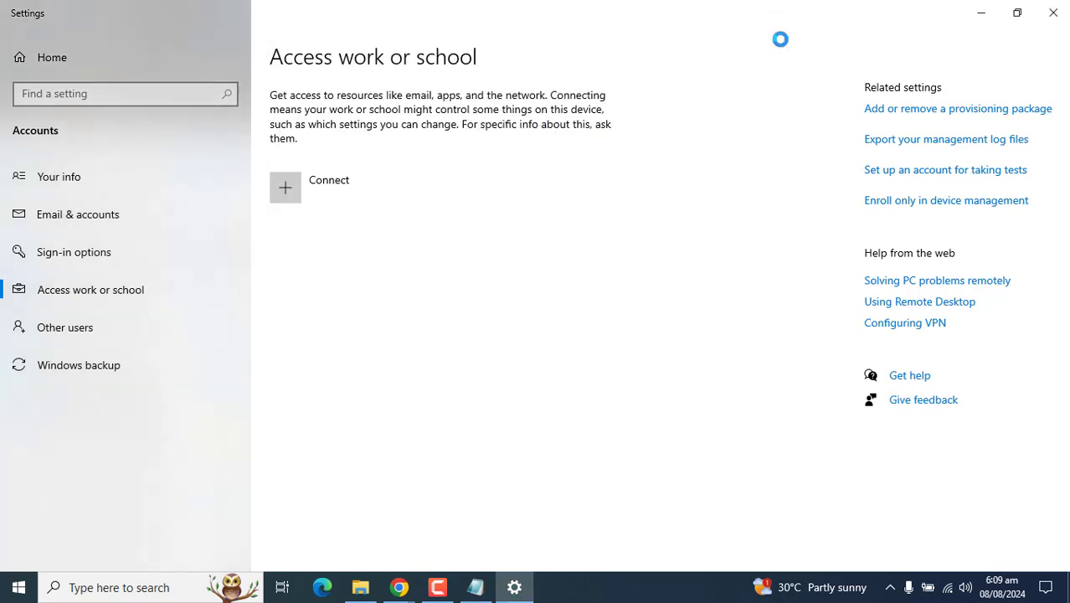
click(981, 15)
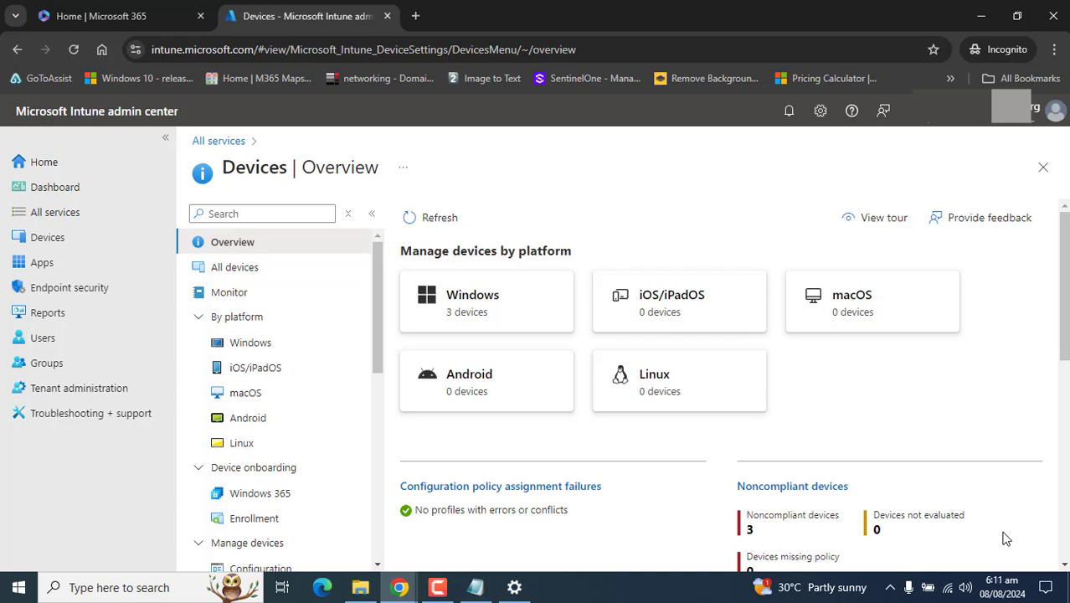
Return to the Access work or school settings, start connecting an account and select the option to join this device to Microsoft Entra ID.
click(514, 587)
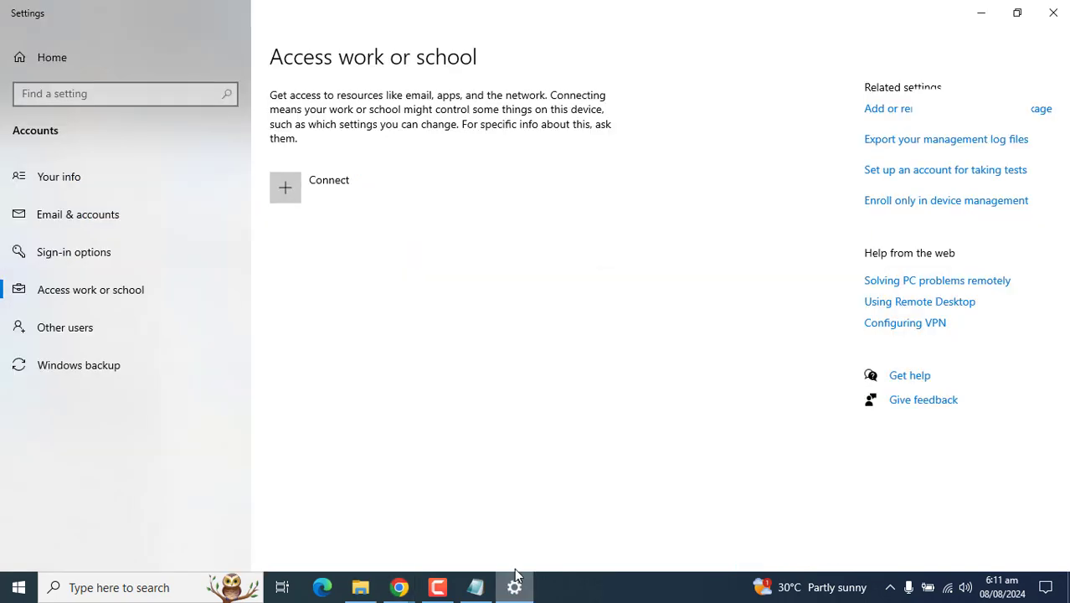
click(323, 199)
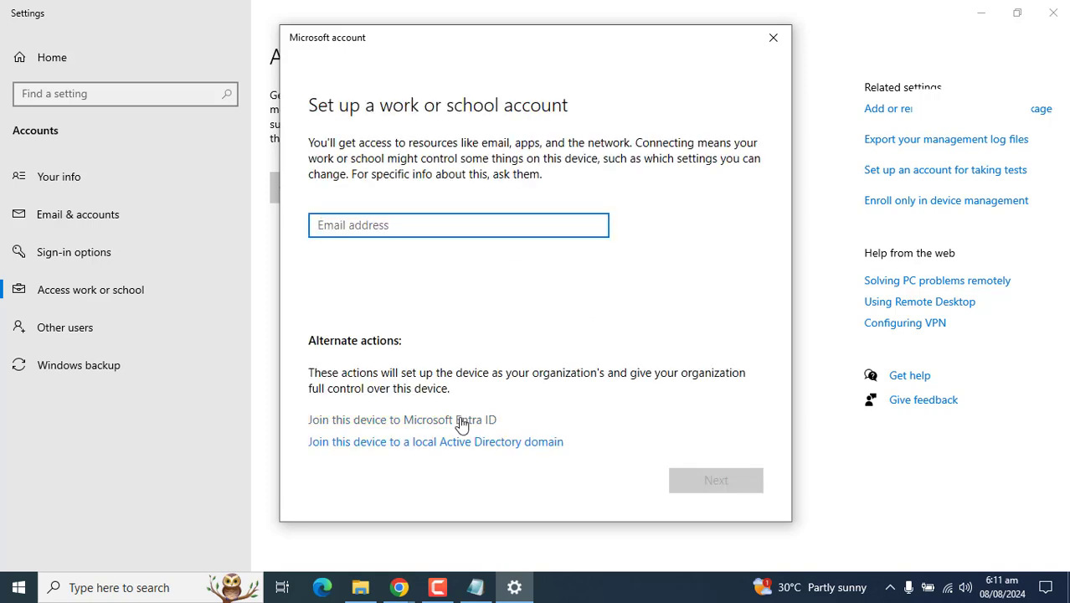
click(459, 420)
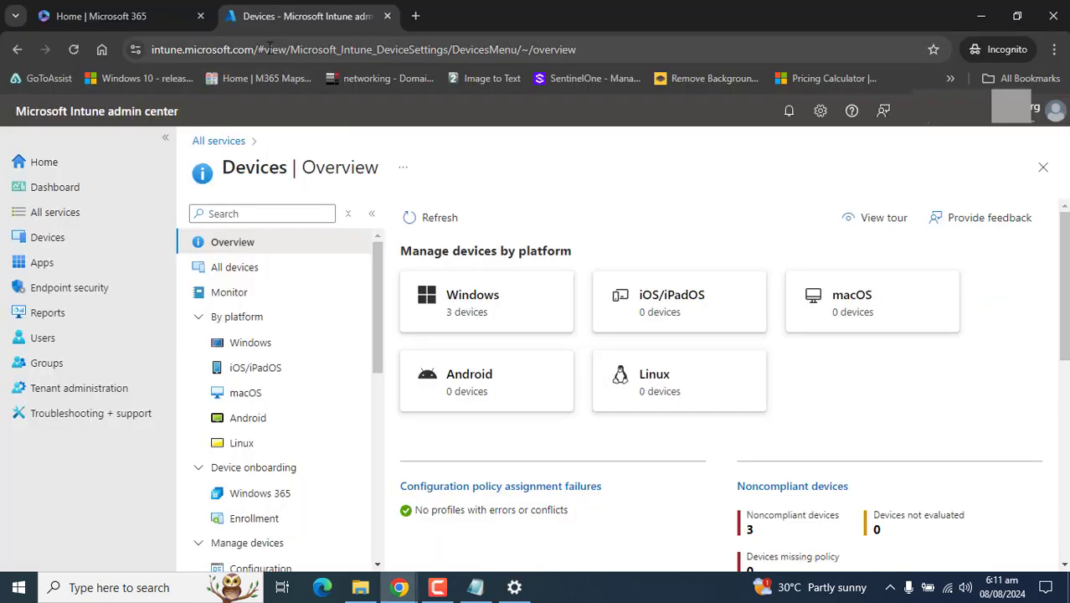
click(268, 49)
click(270, 48)
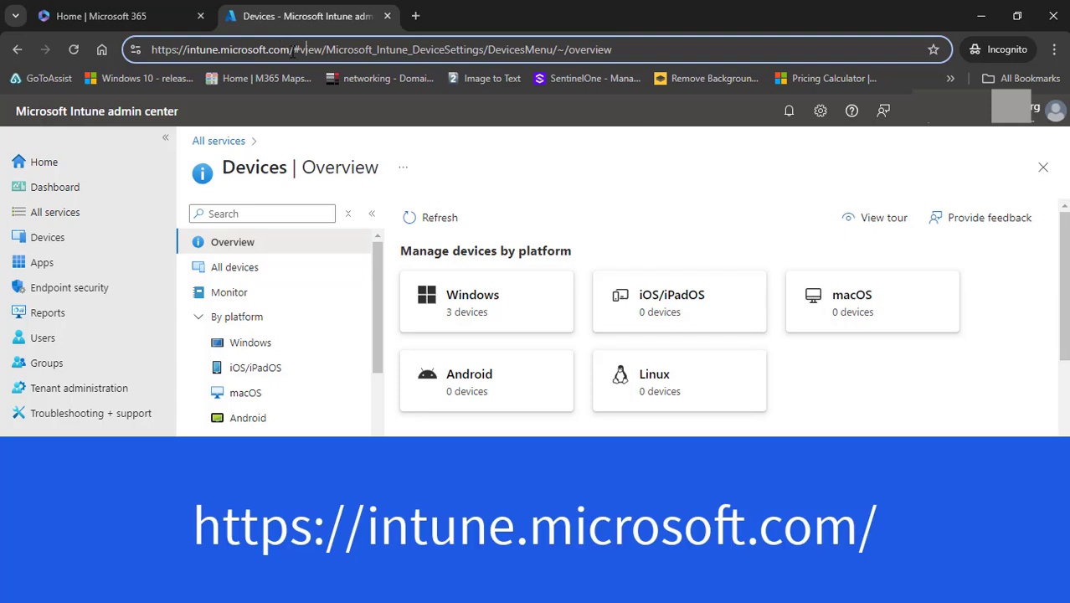
drag(289, 50, 152, 50)
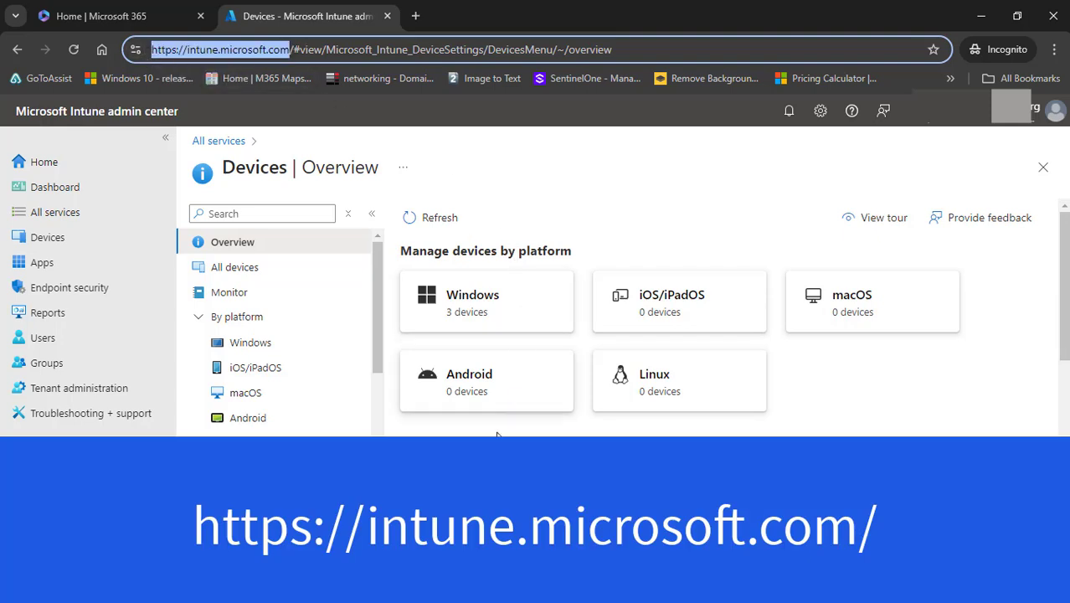
click(809, 535)
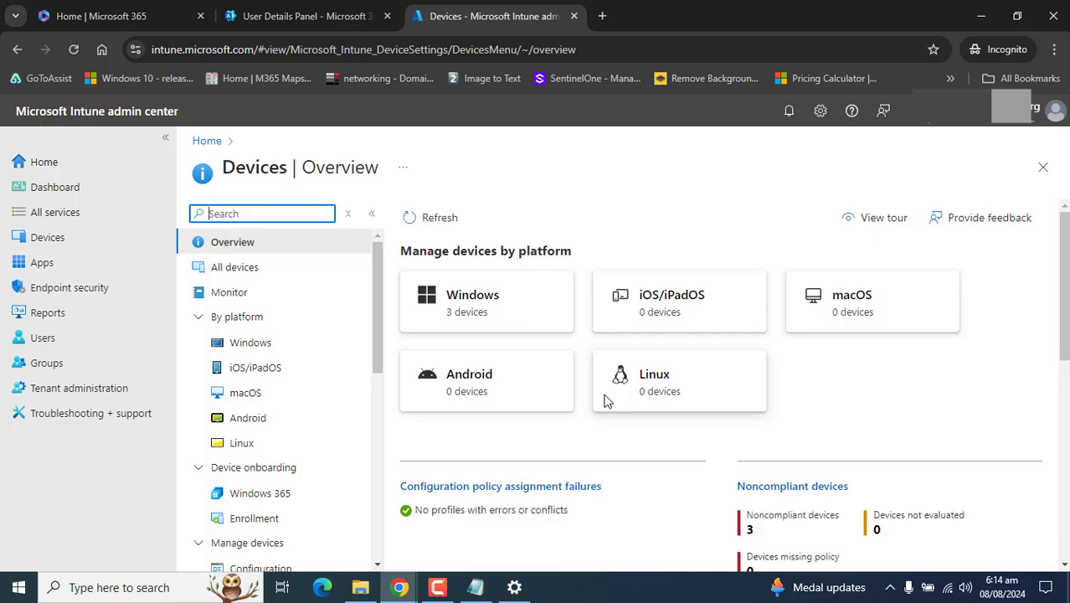
Search the Intune users for "test" and open the profile of the account named test User DEM.
click(44, 340)
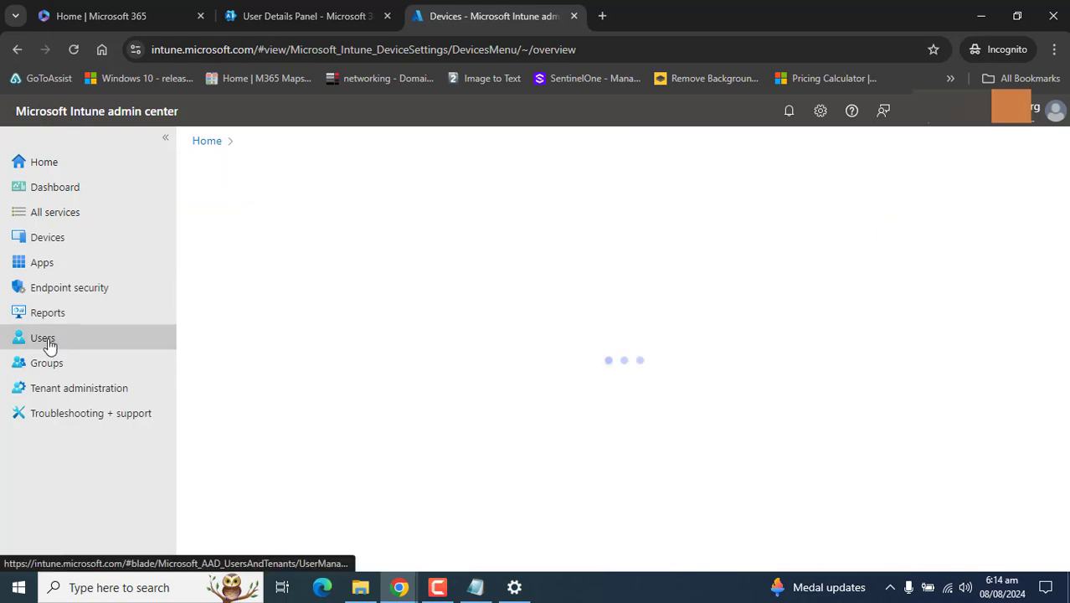
click(513, 274)
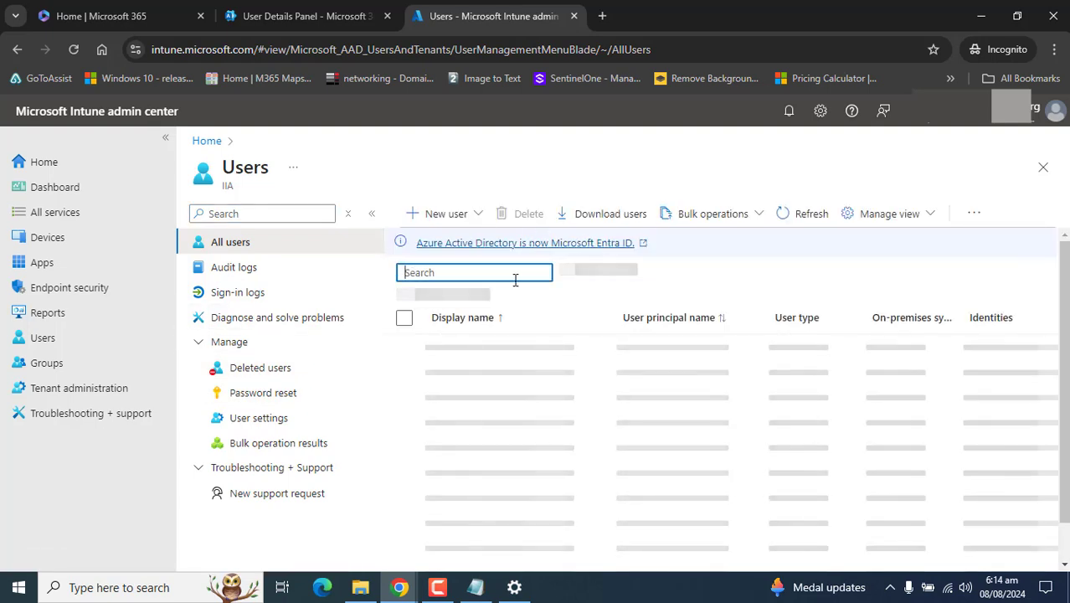
text(test)
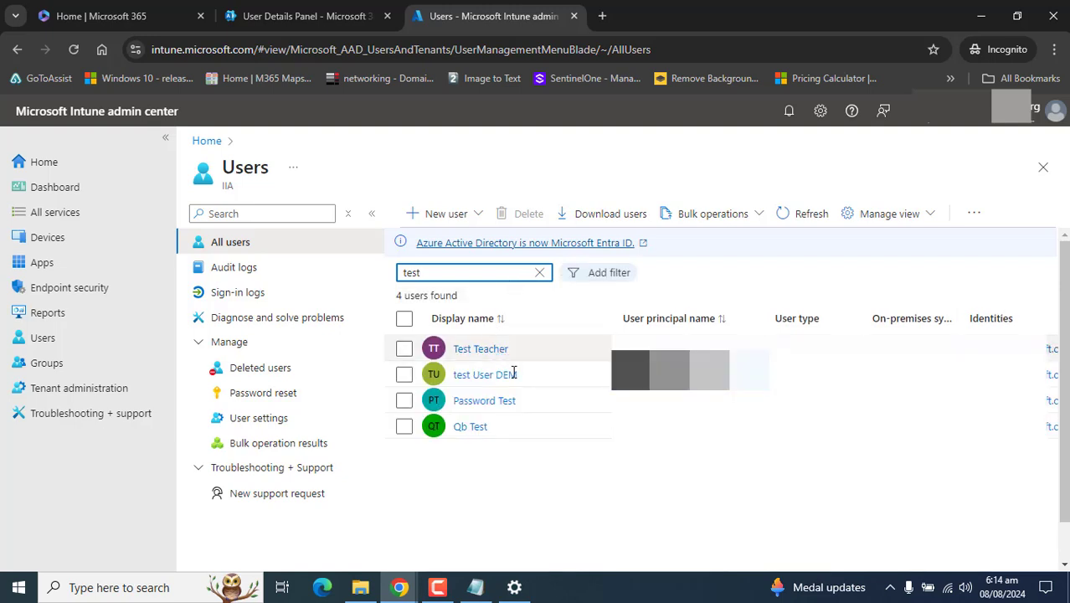
click(468, 378)
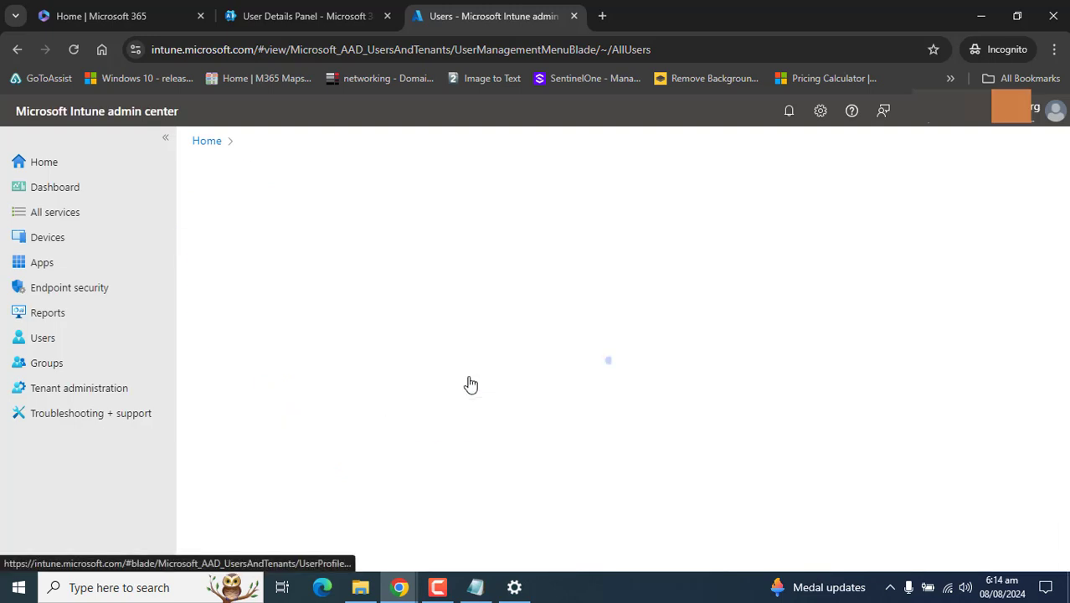
drag(221, 167, 293, 159)
double_click(322, 168)
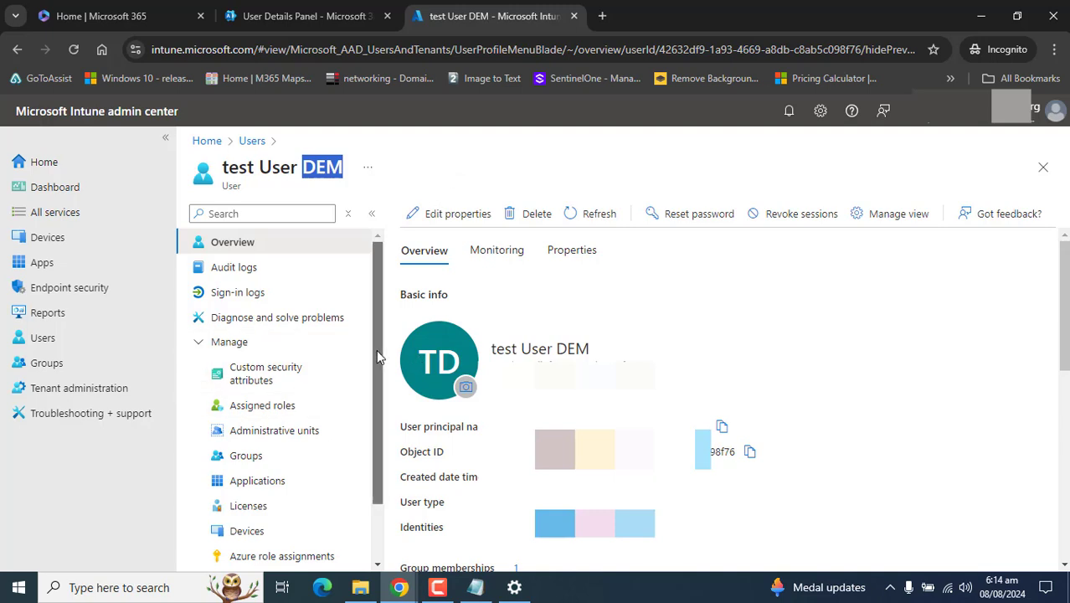
Open the licenses assigned to test User DEM and examine the Enterprise Mobility + Security E3 entry.
drag(376, 349, 375, 375)
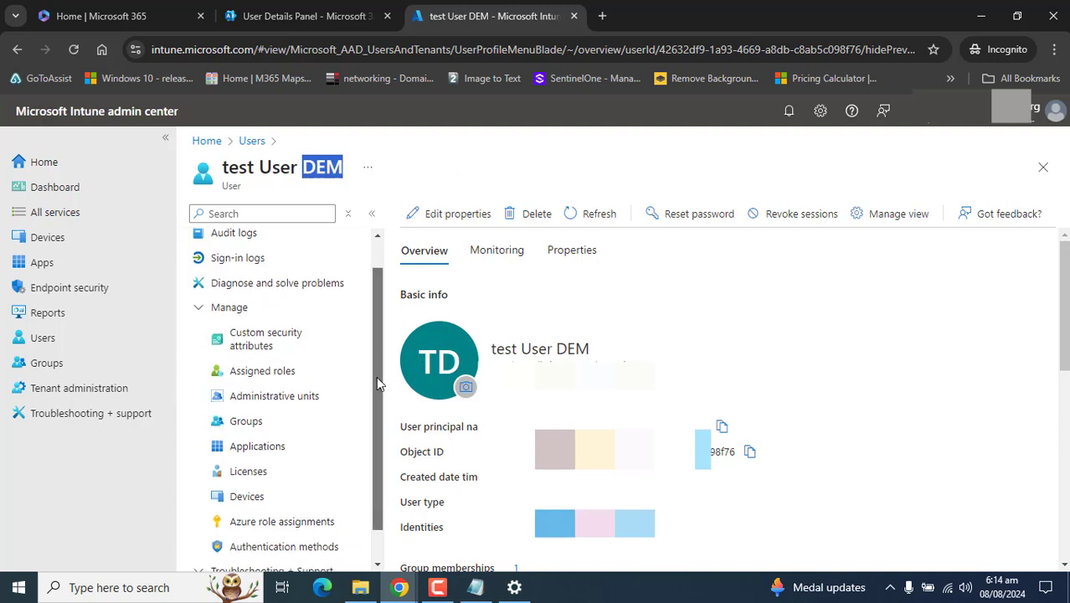
click(239, 474)
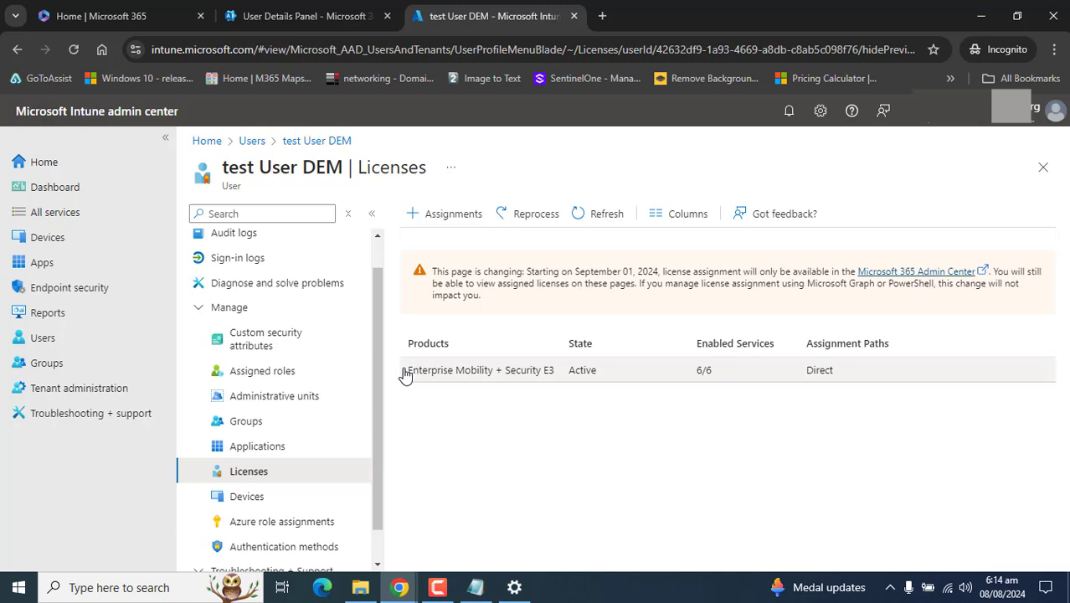
drag(406, 374, 641, 374)
click(703, 431)
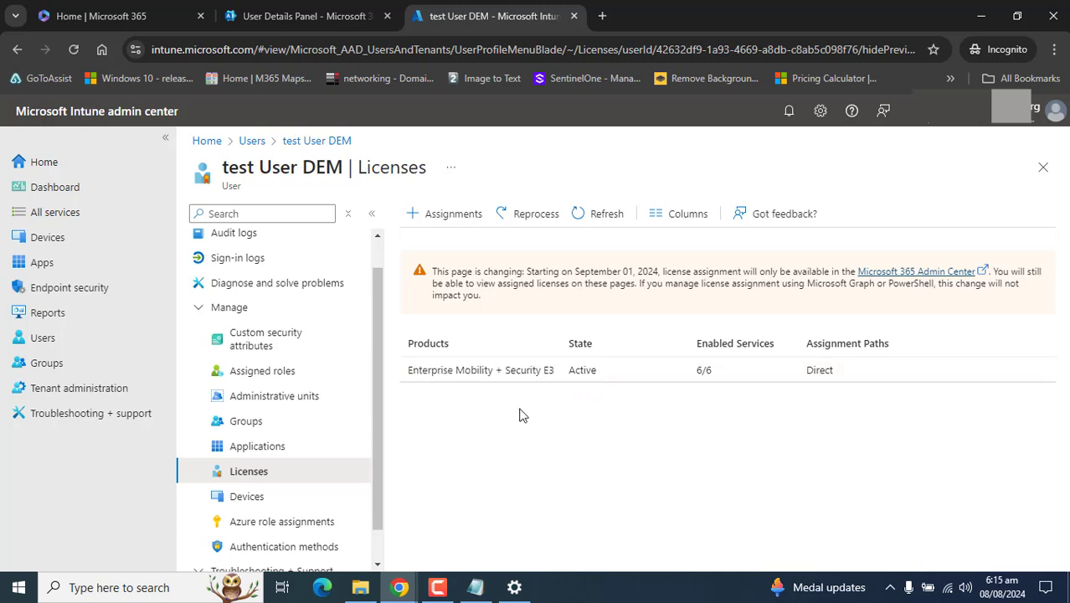
Check that Microsoft Intune Plan 1 is switched on in the Enterprise Mobility + Security E3 license details, and close them.
click(467, 372)
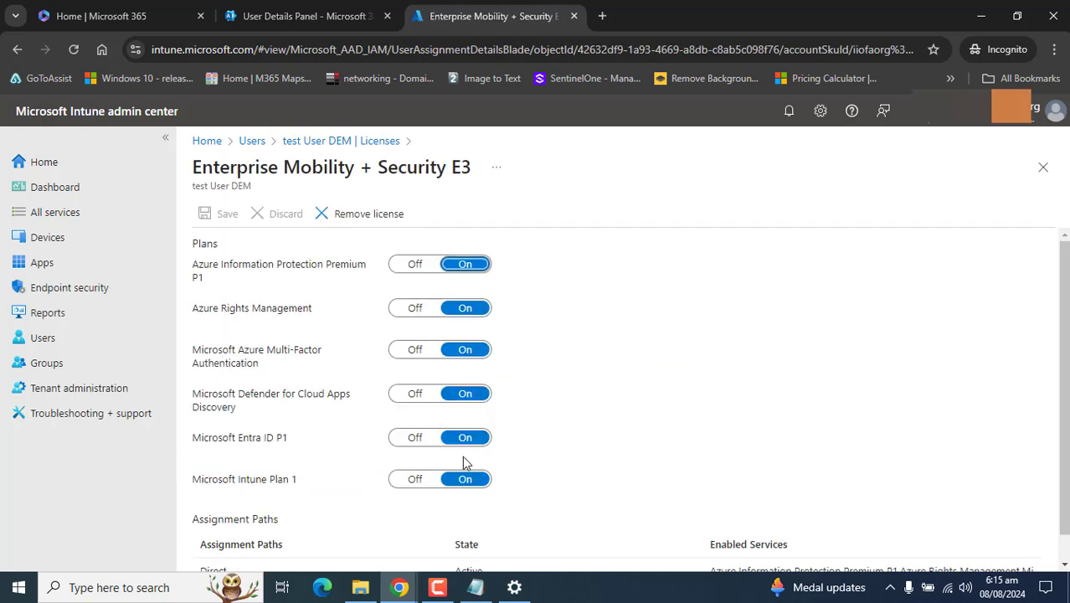
drag(221, 480, 298, 480)
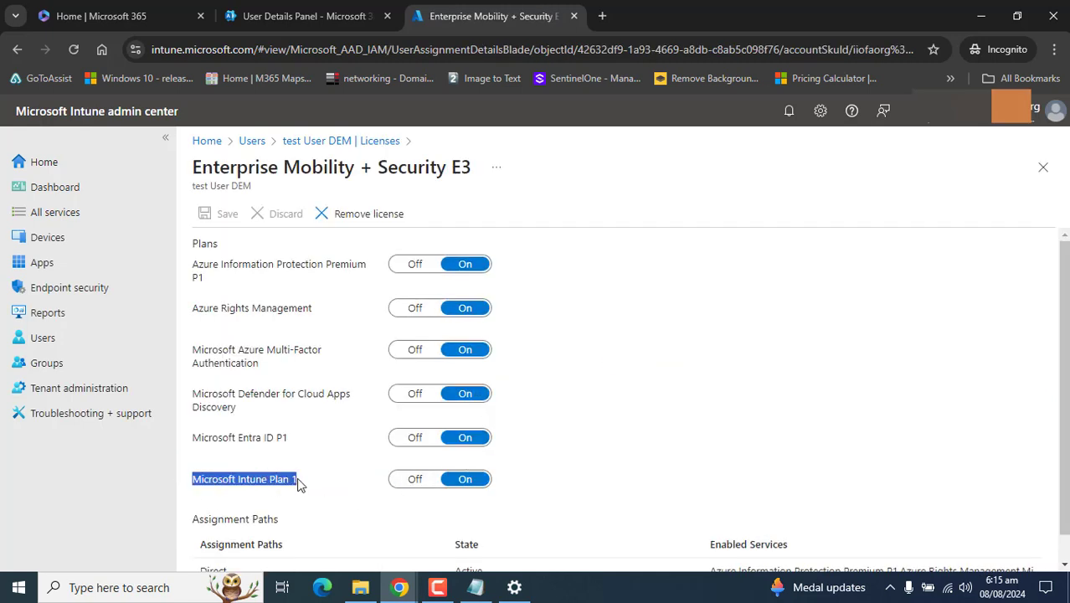
click(467, 478)
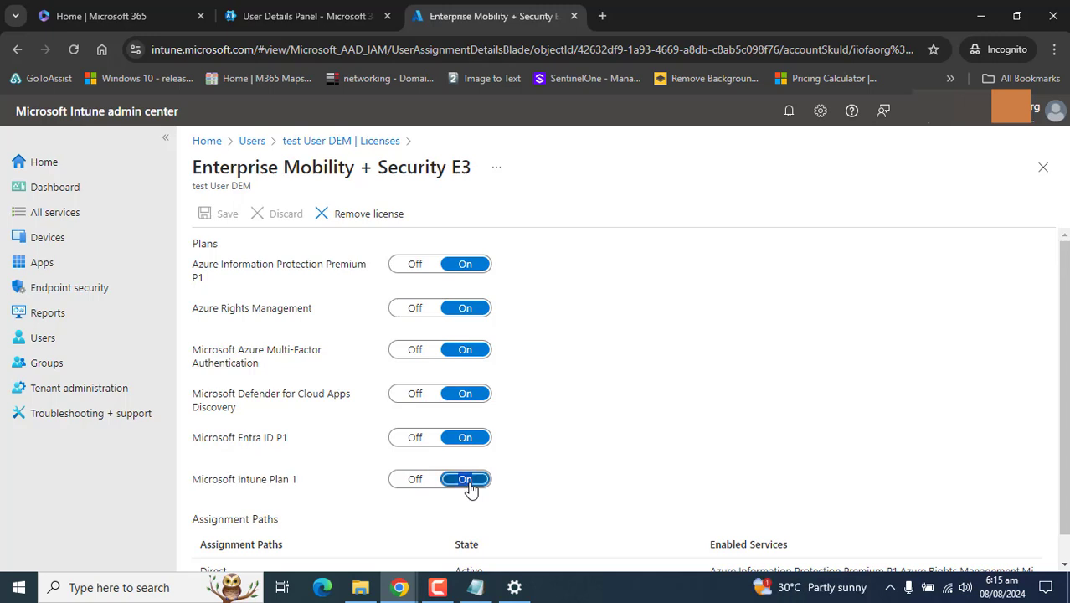
drag(1062, 257, 1056, 334)
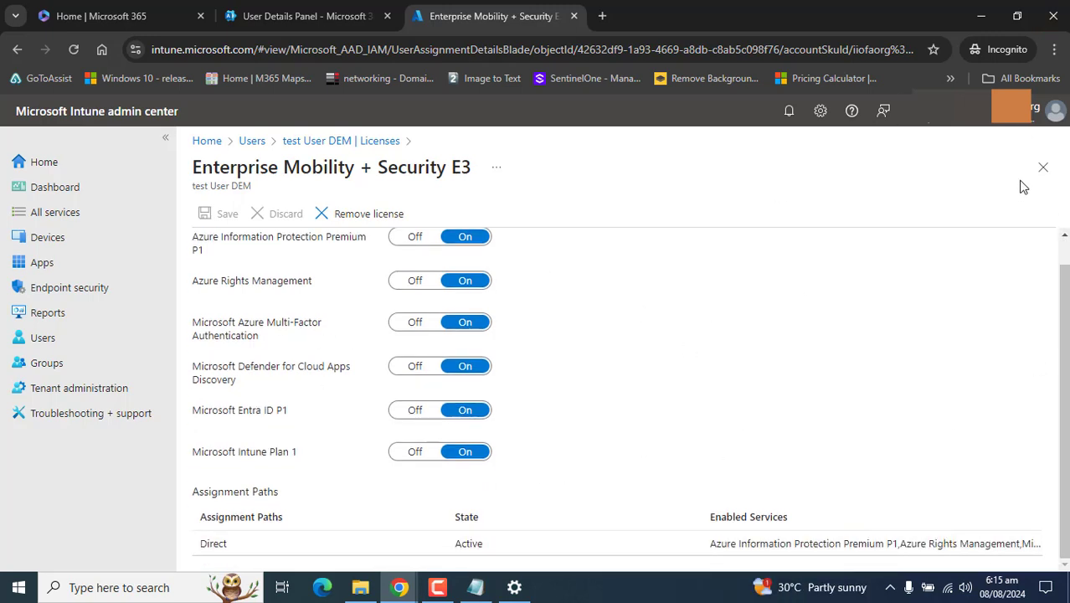
click(1043, 169)
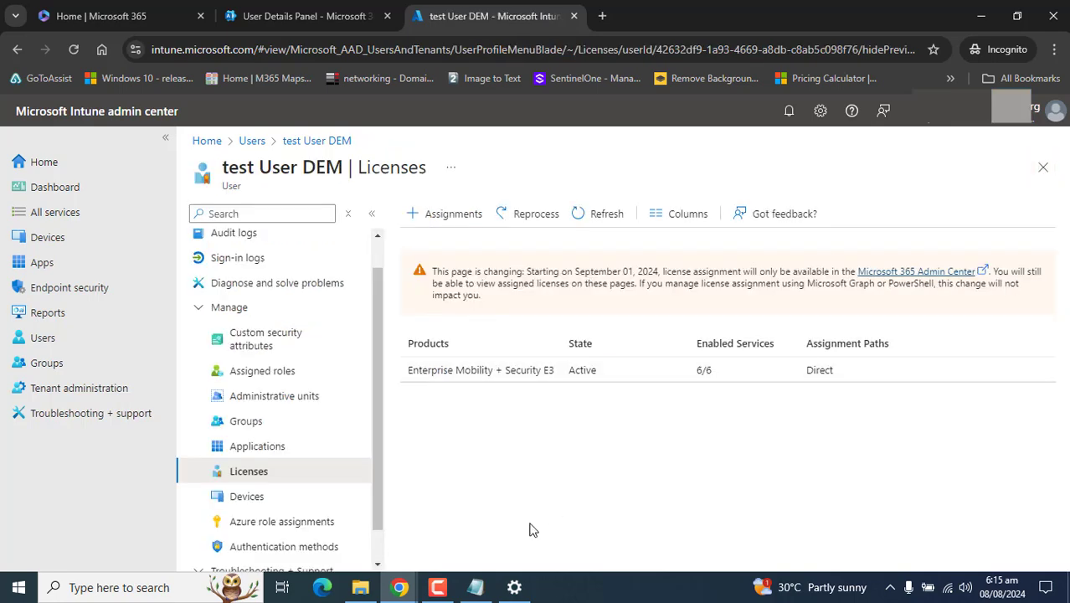
Return to the overview of test User DEM and copy the account's user principal name.
click(437, 590)
scroll(286, 252, up, 1)
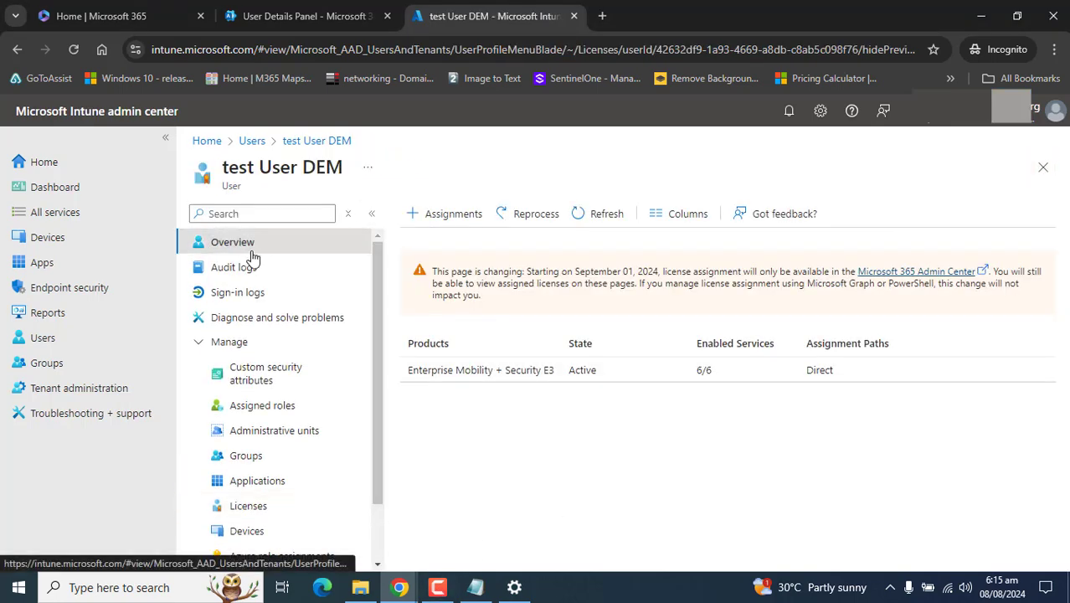
click(247, 245)
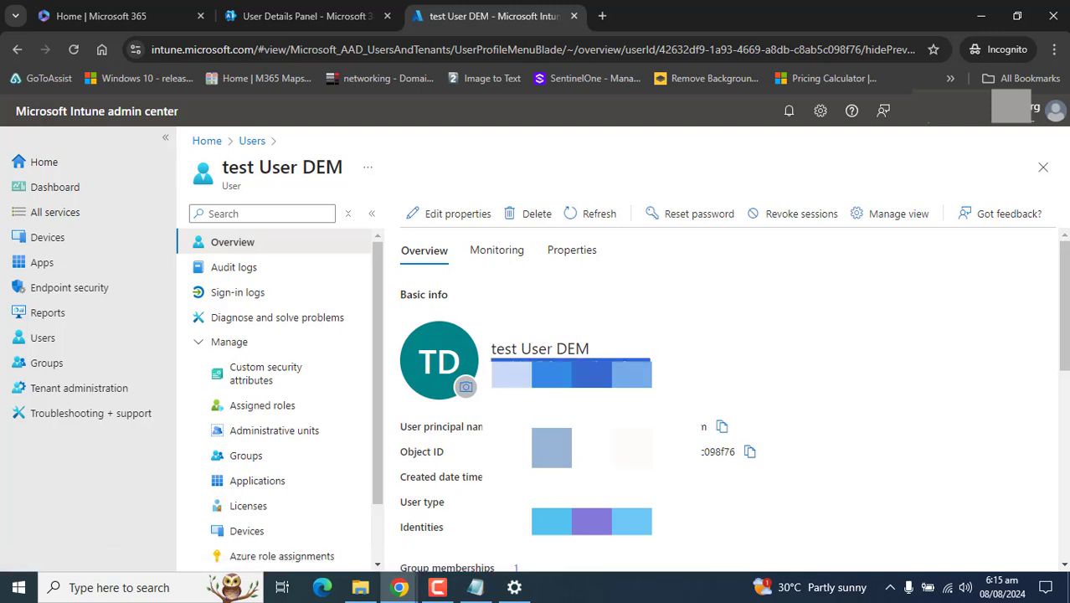
right_click(491, 357)
click(536, 375)
click(721, 427)
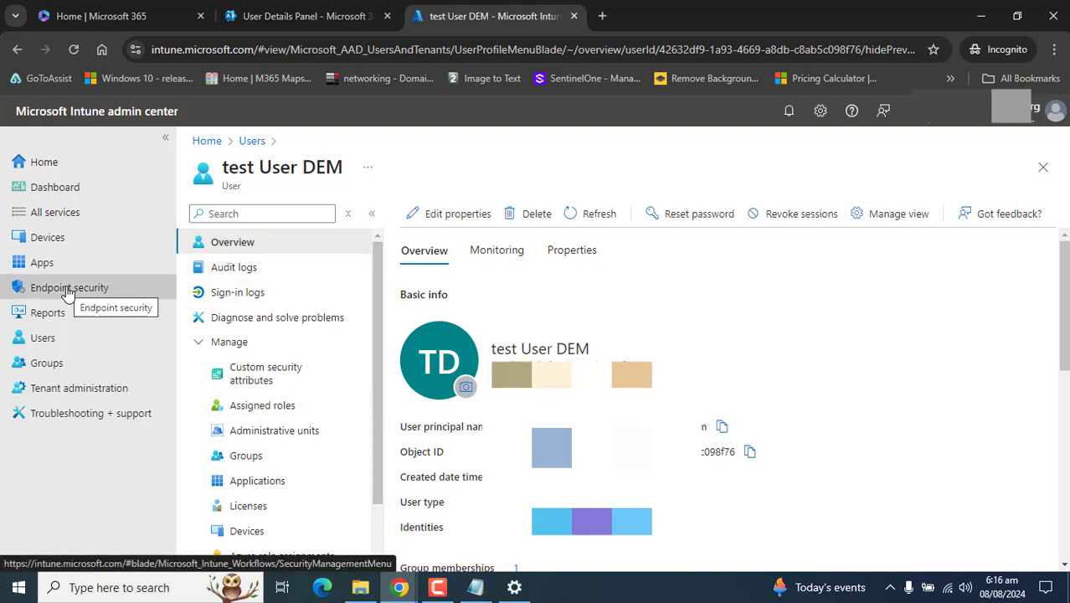
Open the device enrollment managers list in the enrollment settings for devices.
click(66, 246)
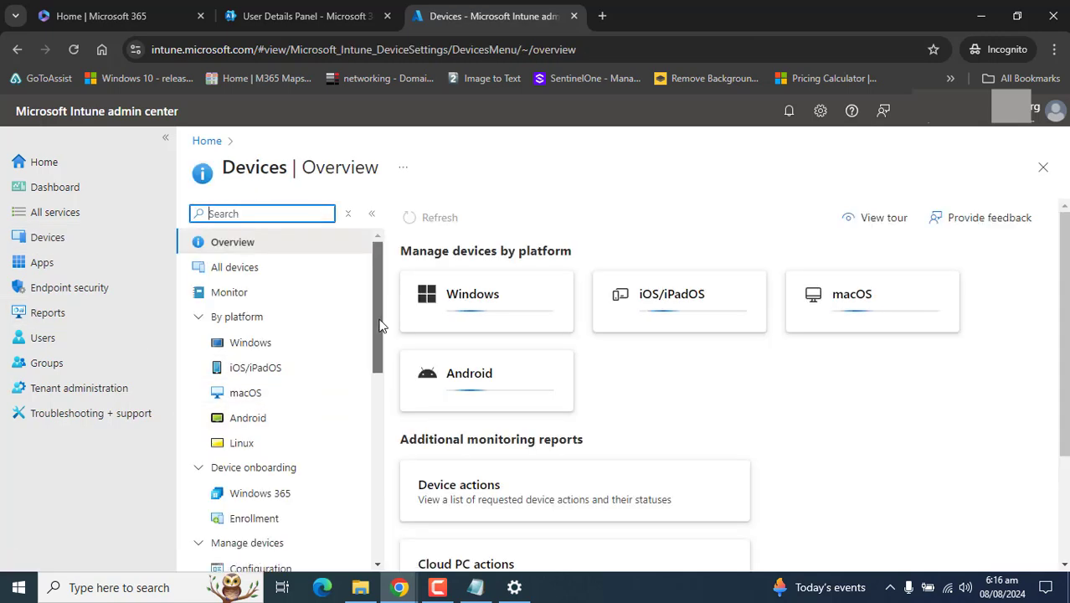
drag(377, 322, 365, 358)
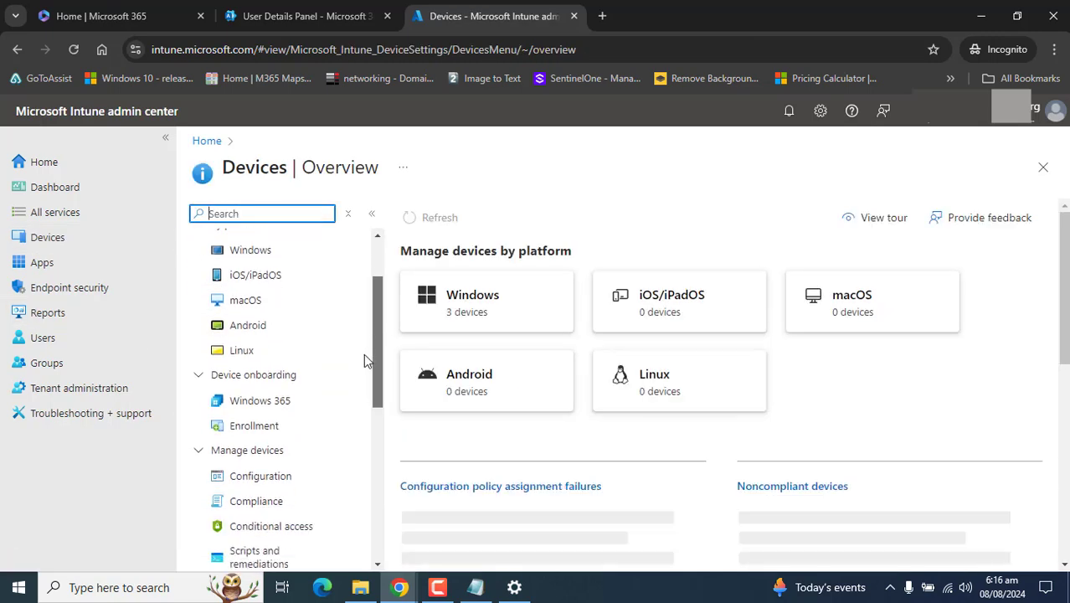
click(239, 433)
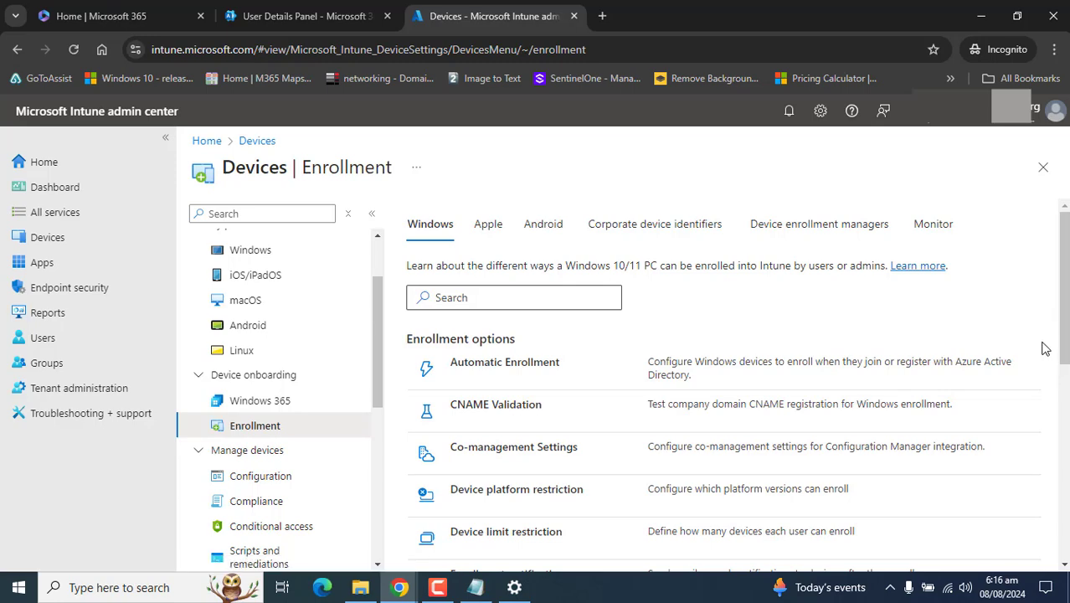
drag(1062, 315, 1068, 201)
click(810, 241)
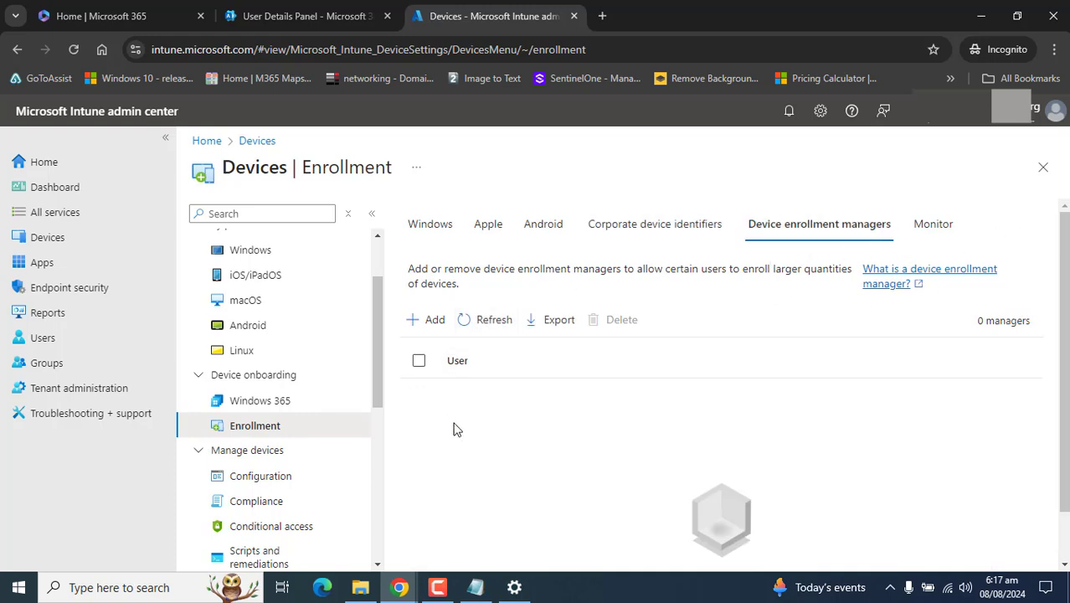
Add the test DEM account as a device enrollment manager using its copied user principal name, and refresh the list.
click(425, 327)
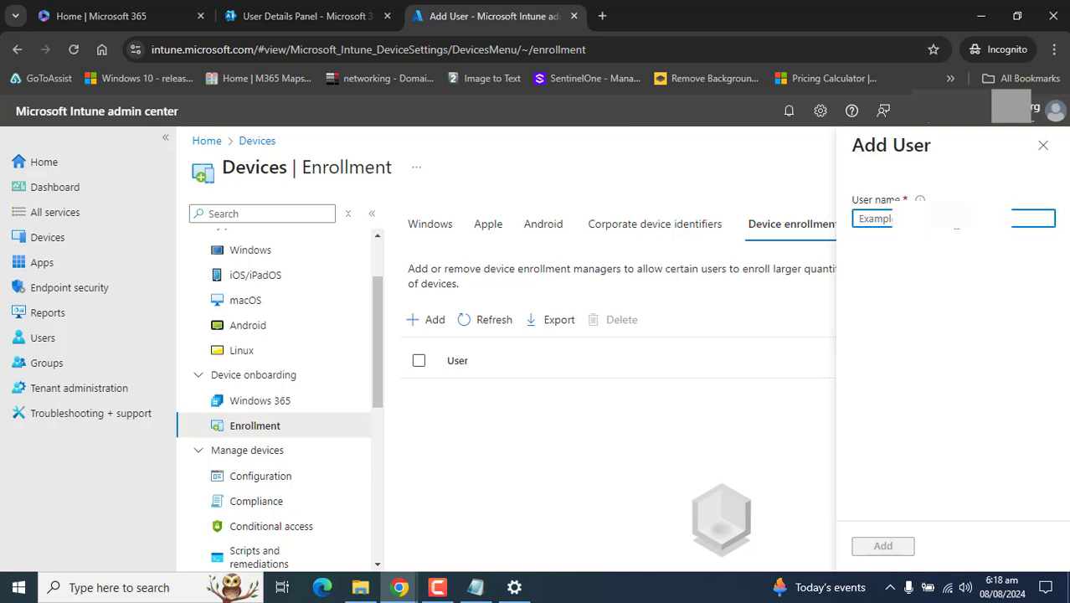
key(ctrl+v)
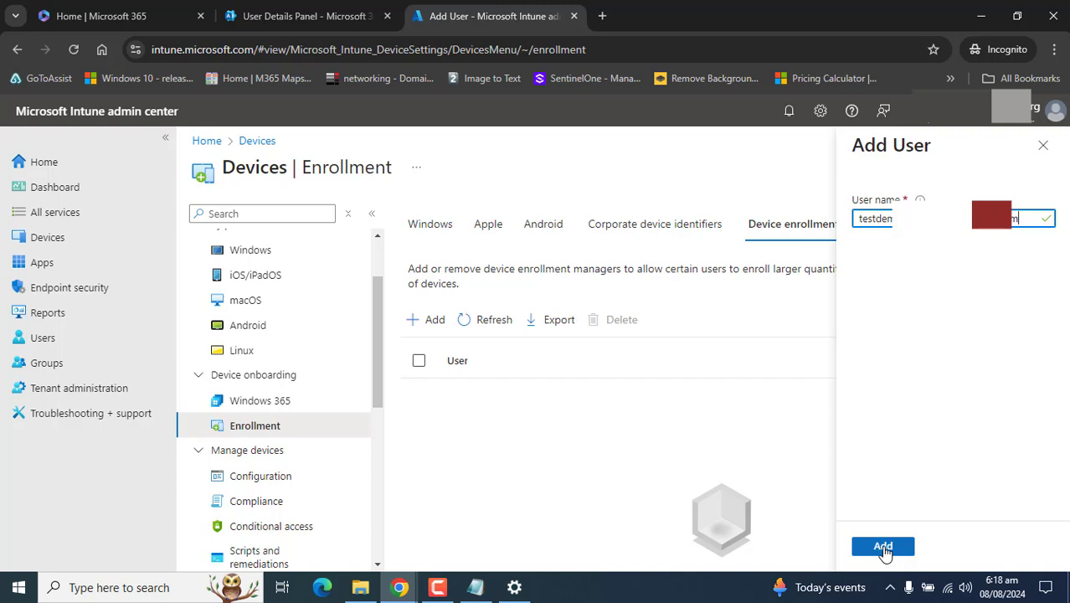
click(883, 549)
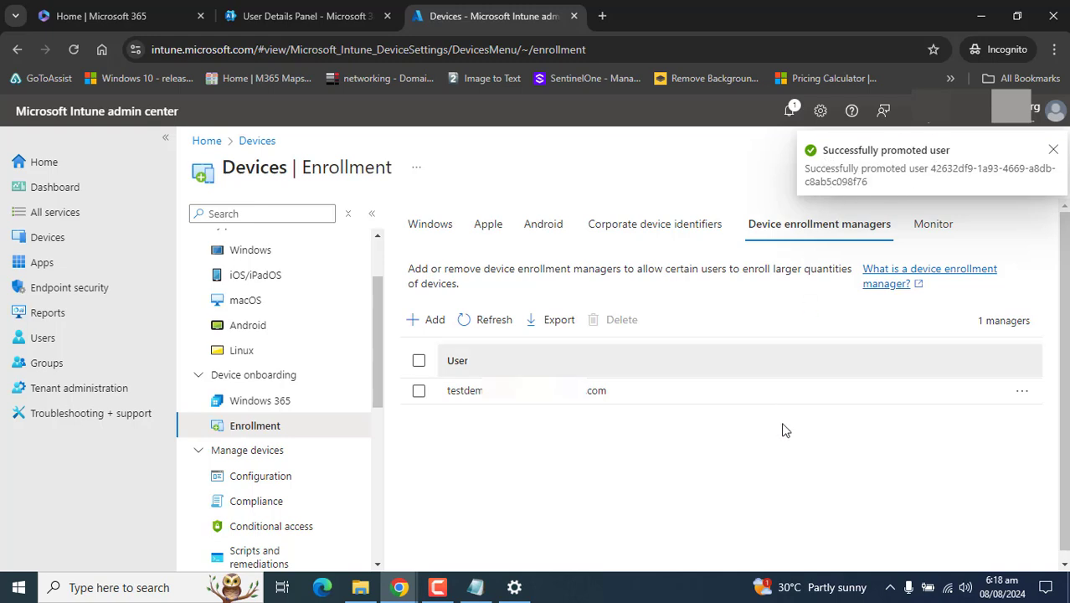
click(490, 325)
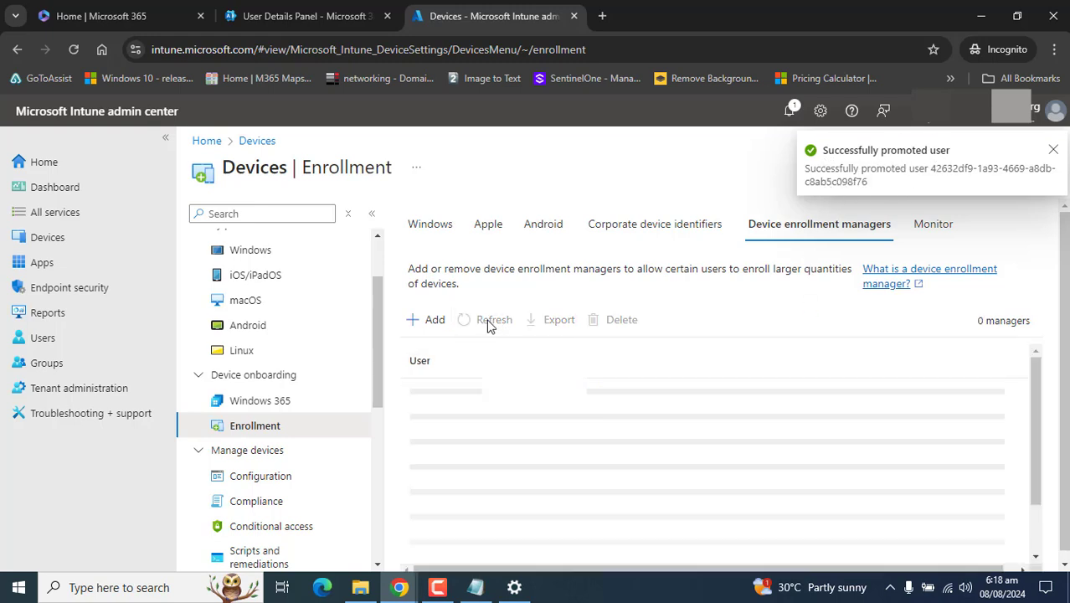
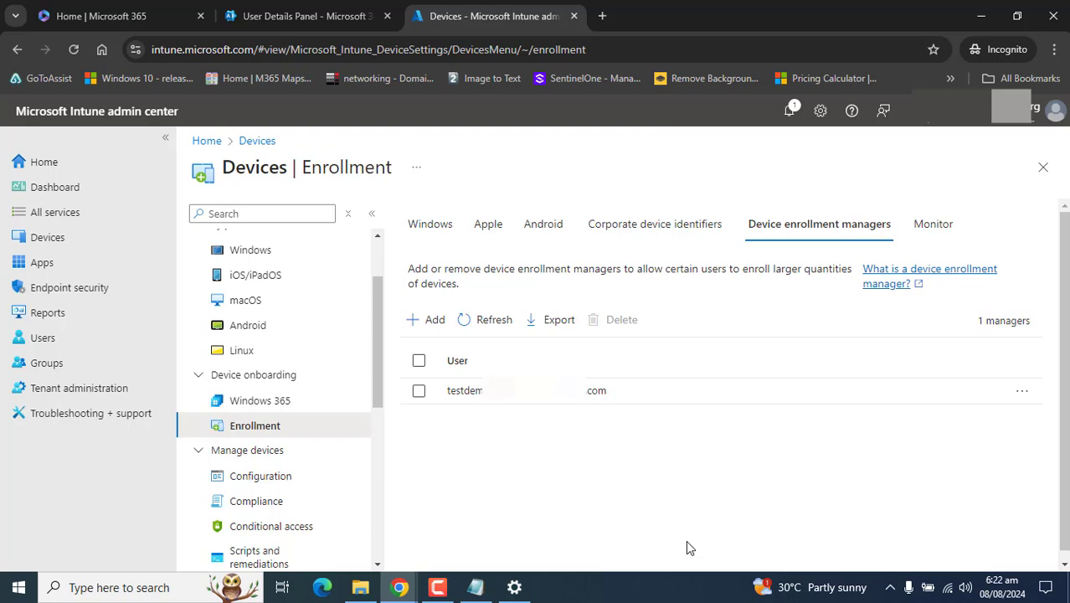
In Windows Settings, start joining this device to Microsoft Entra ID and enter the DEM account's e-mail address for sign-in.
click(524, 591)
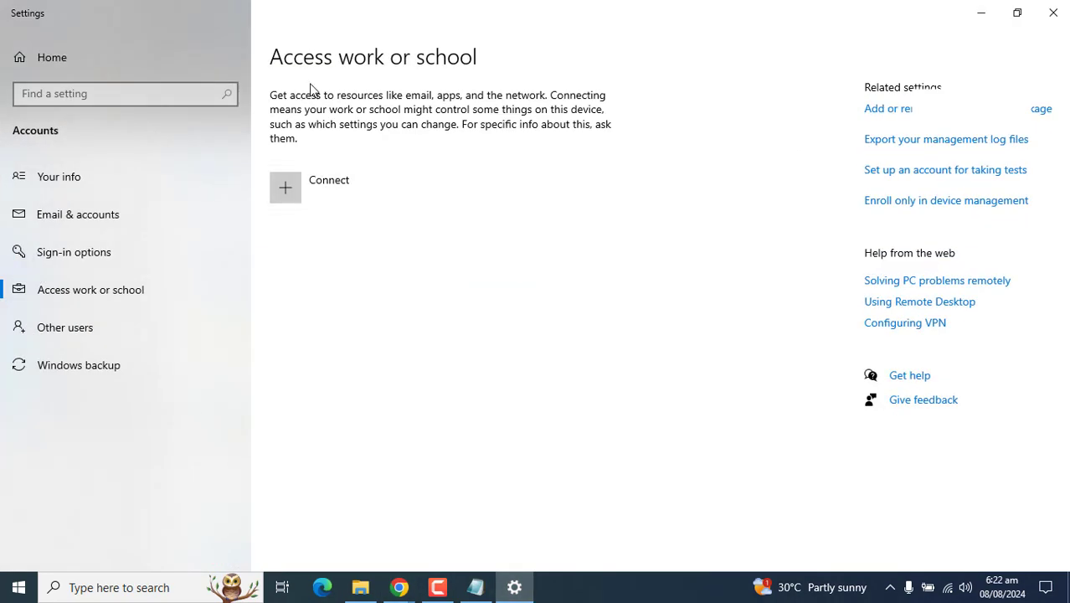
click(335, 194)
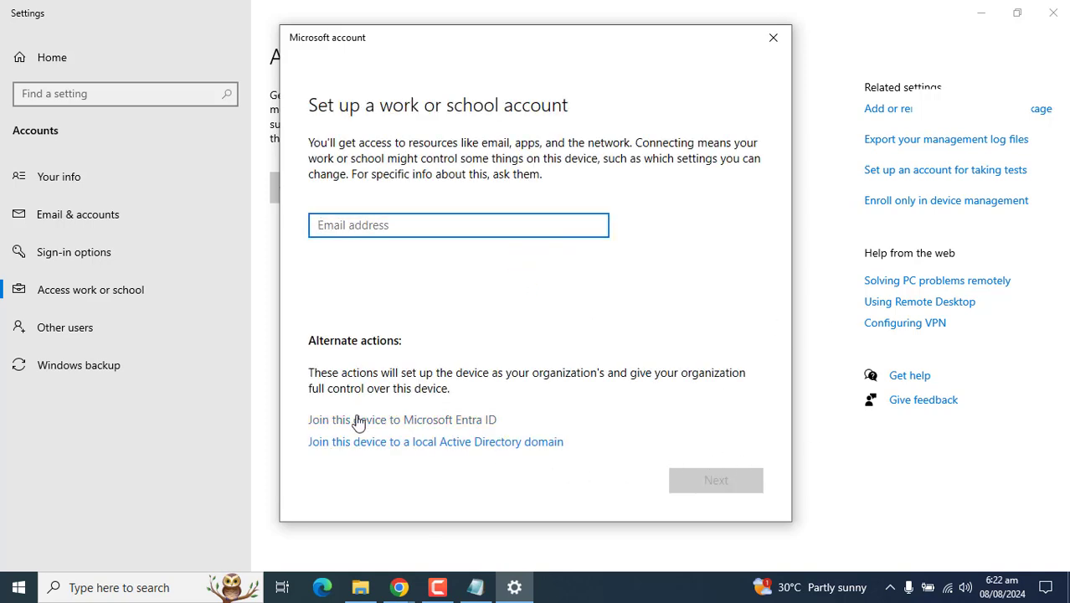
click(353, 420)
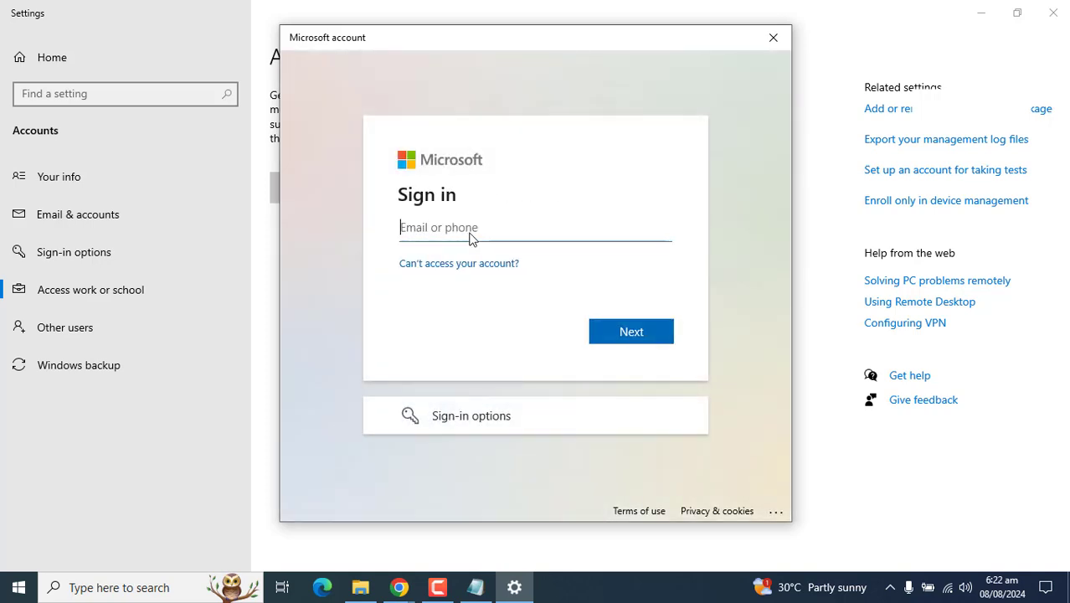
text(test)
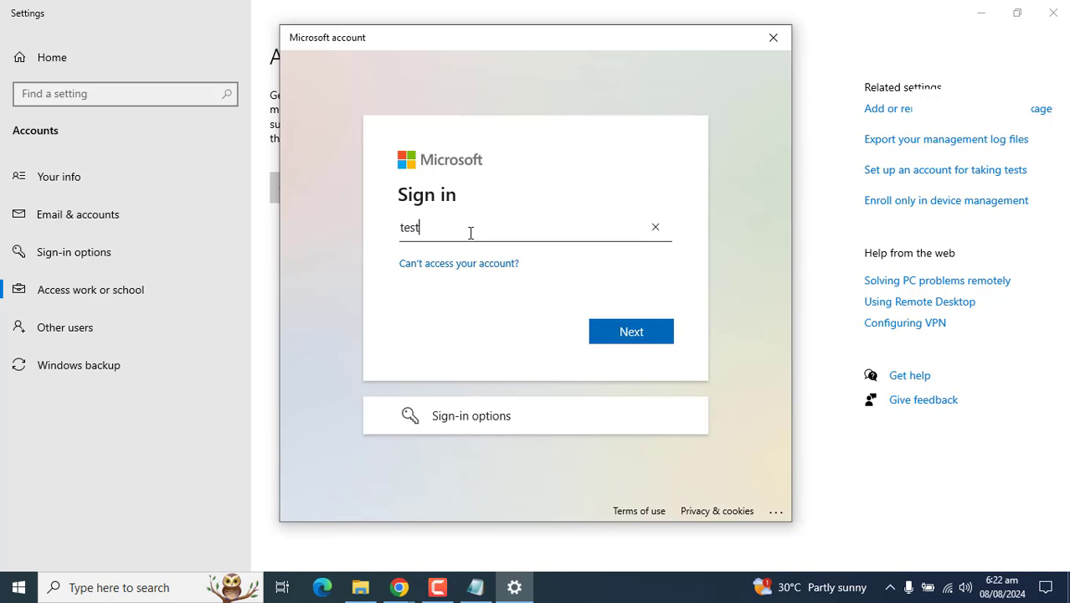
text(dem)
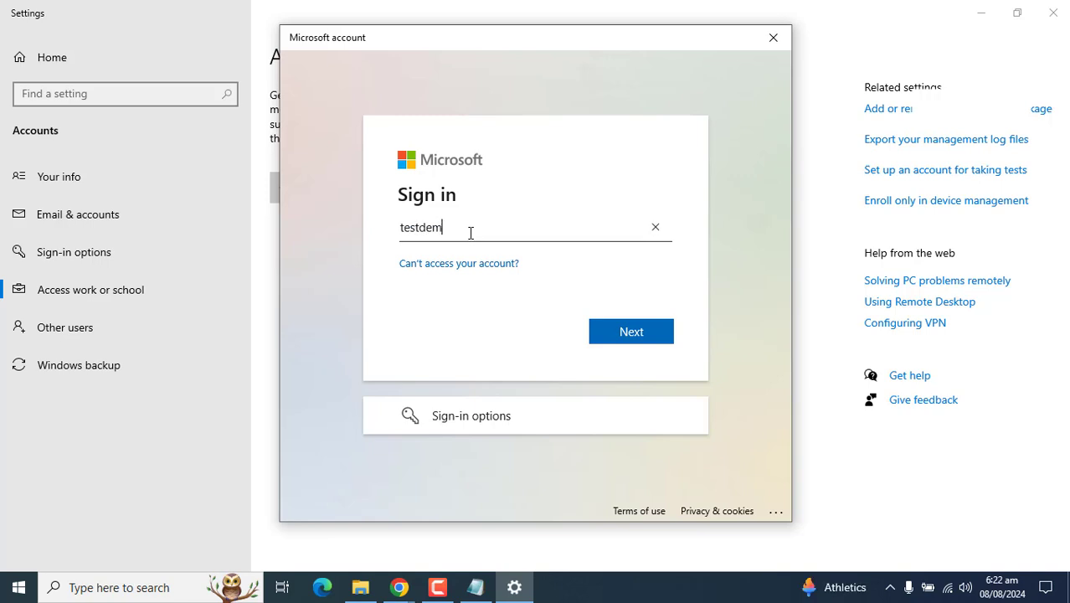
text(@i)
drag(442, 228, 399, 233)
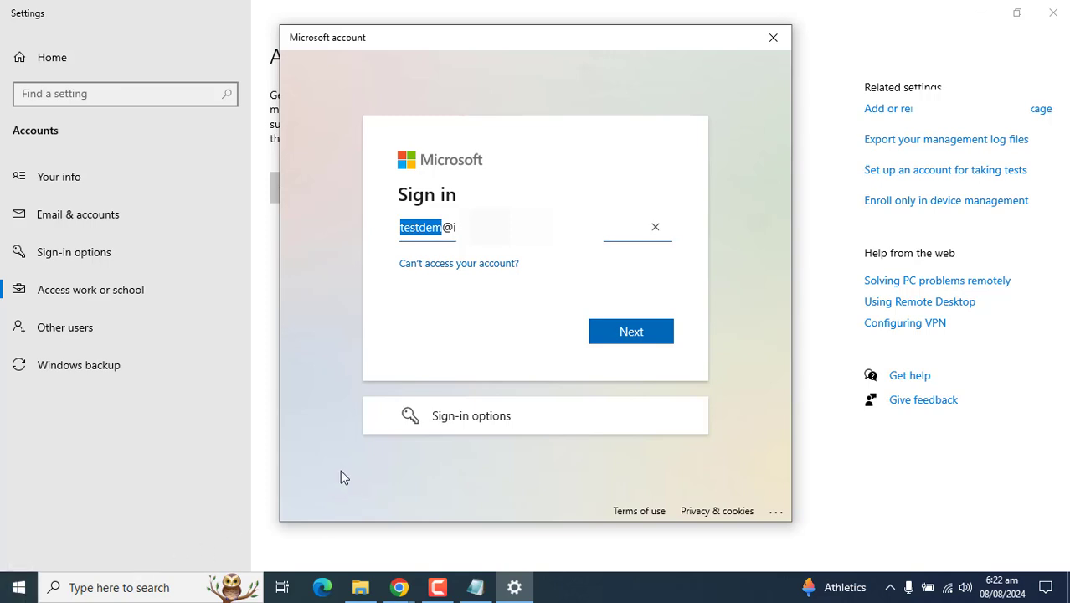
click(434, 224)
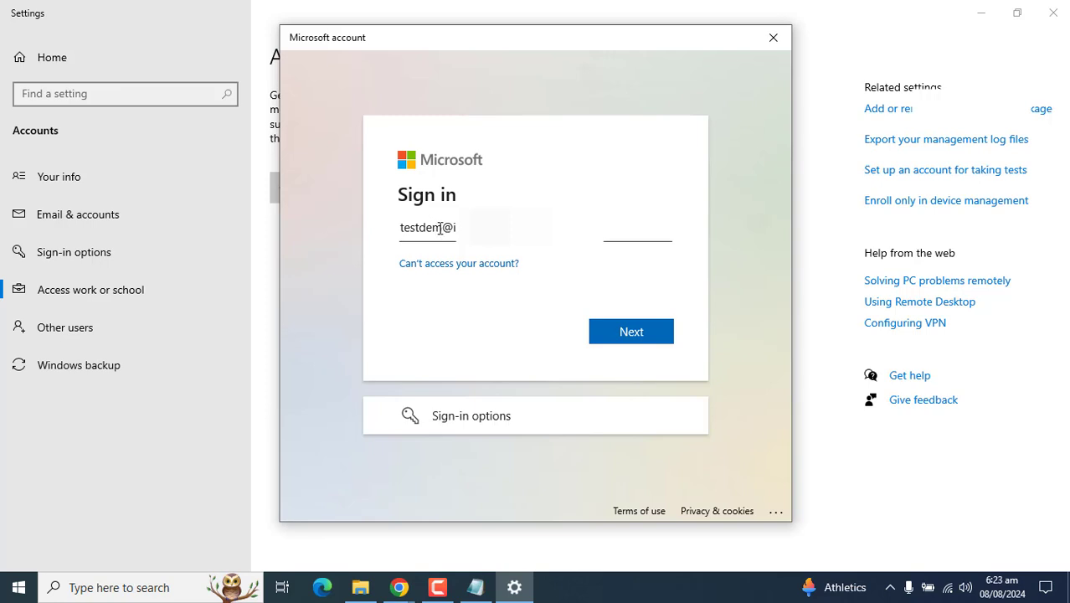
click(441, 228)
drag(401, 227, 442, 228)
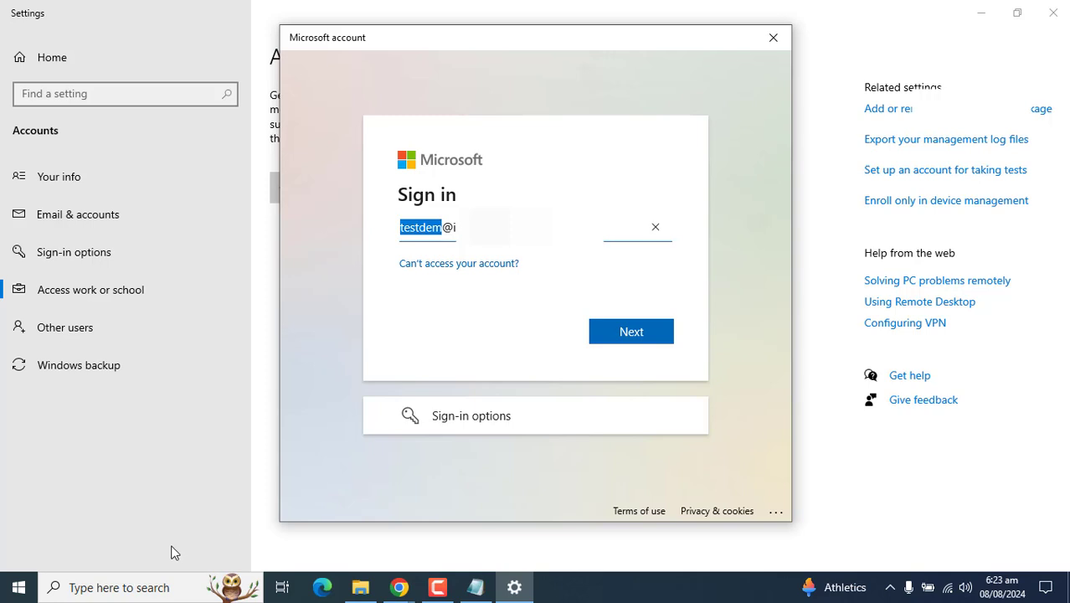
click(295, 338)
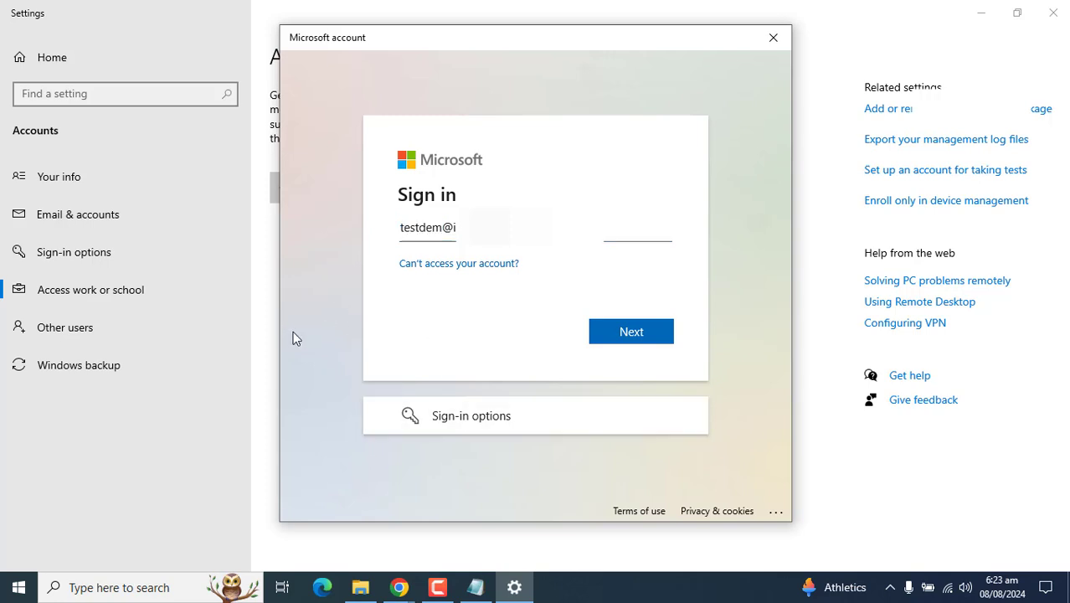
click(401, 229)
drag(443, 227, 395, 228)
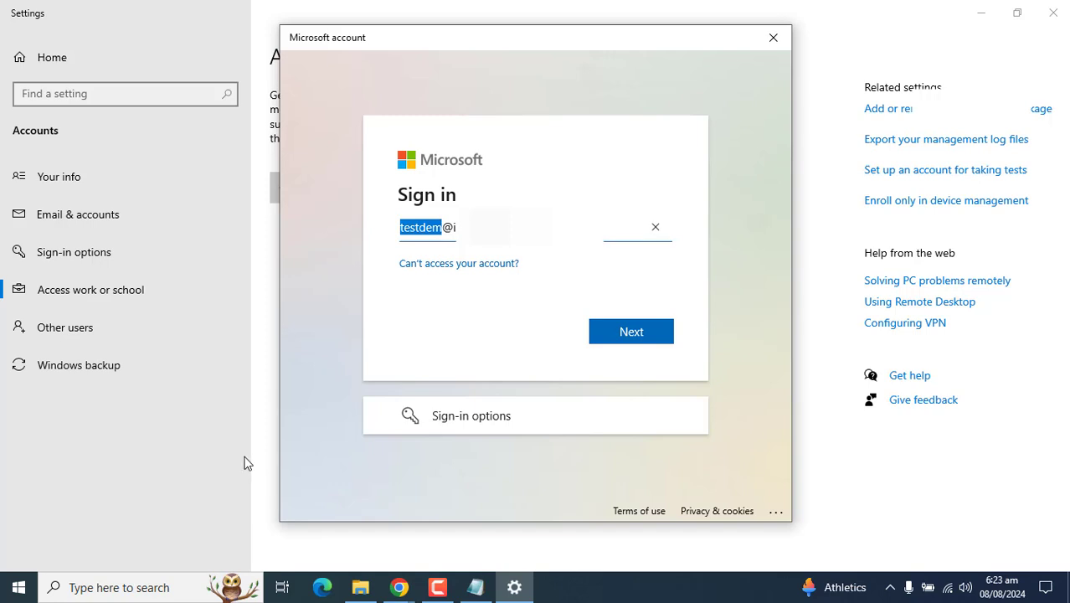
Open Computer Management and view the local user accounts, fitting the Name column to its contents.
key(super)
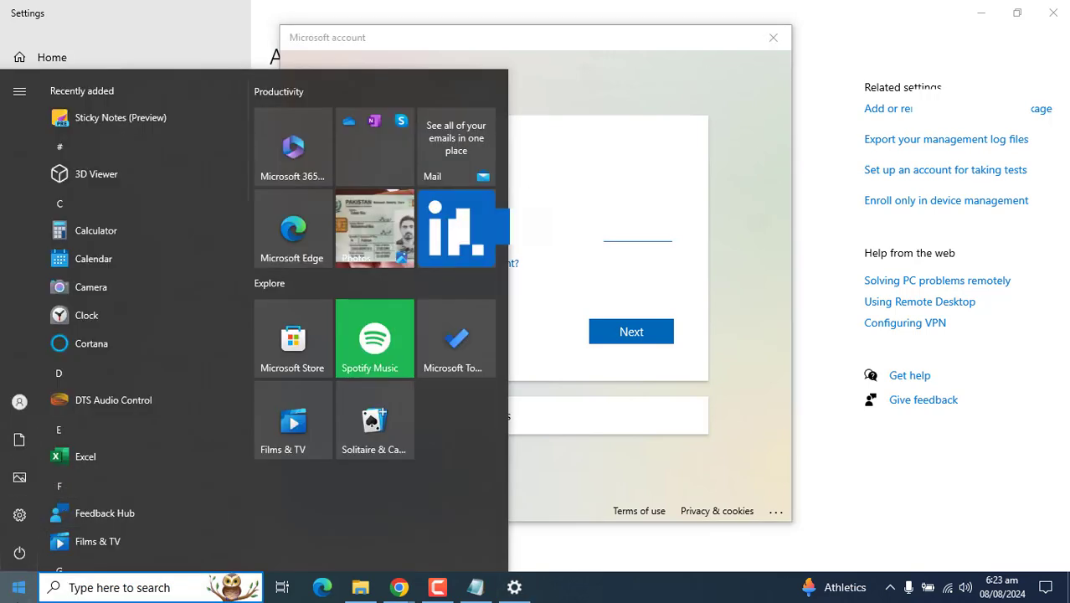
key(super+x)
click(117, 328)
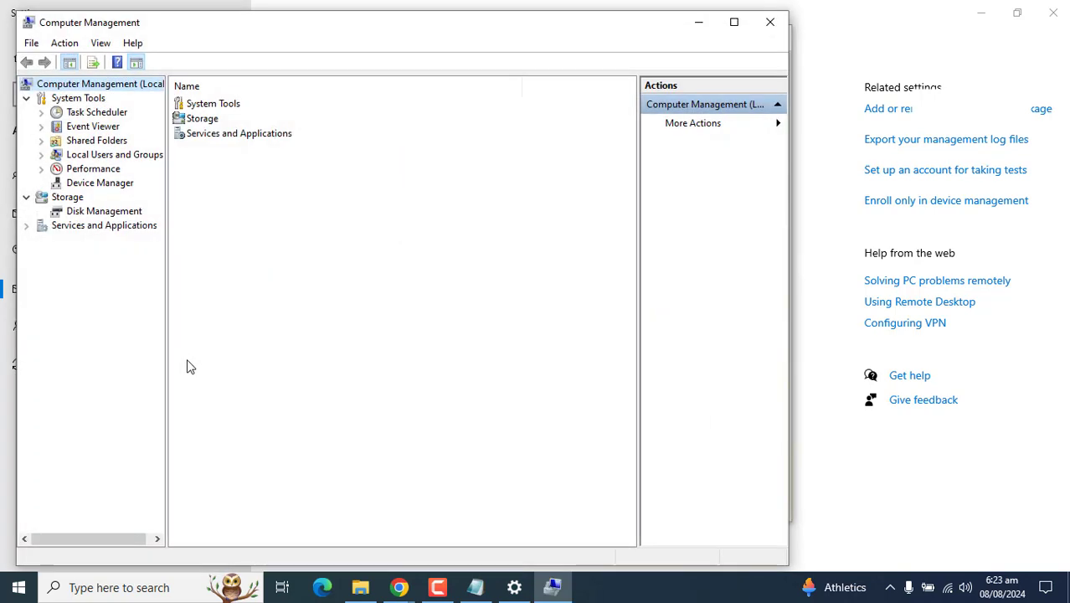
click(41, 155)
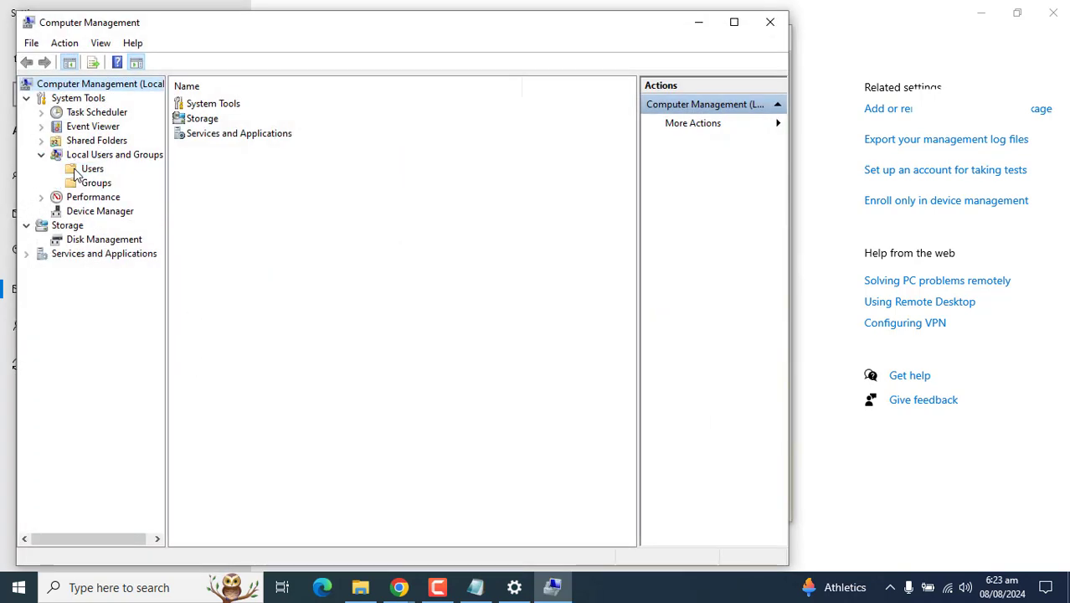
click(92, 168)
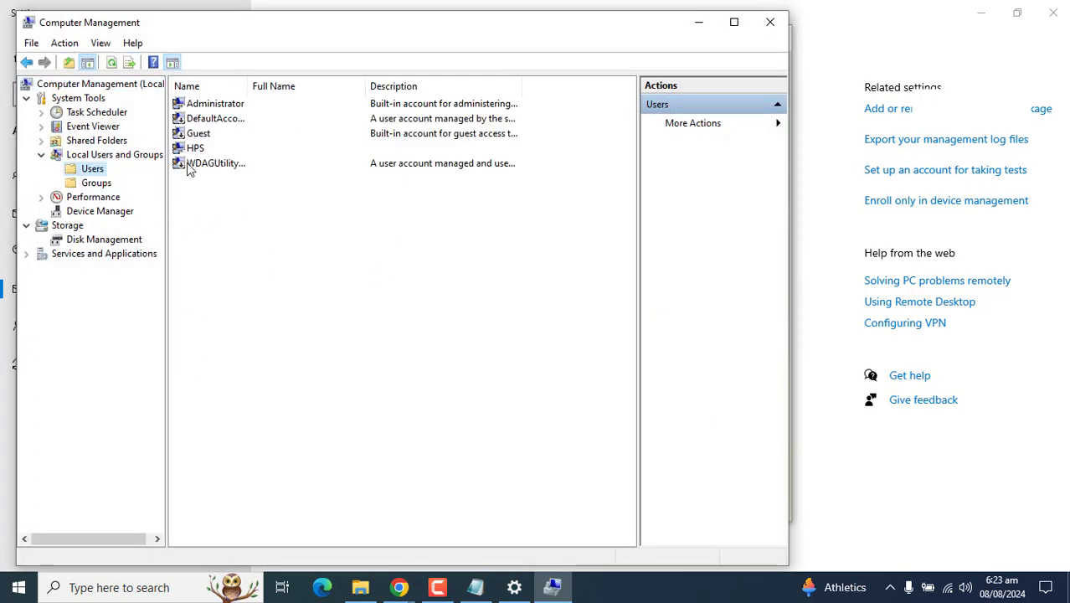
double_click(248, 88)
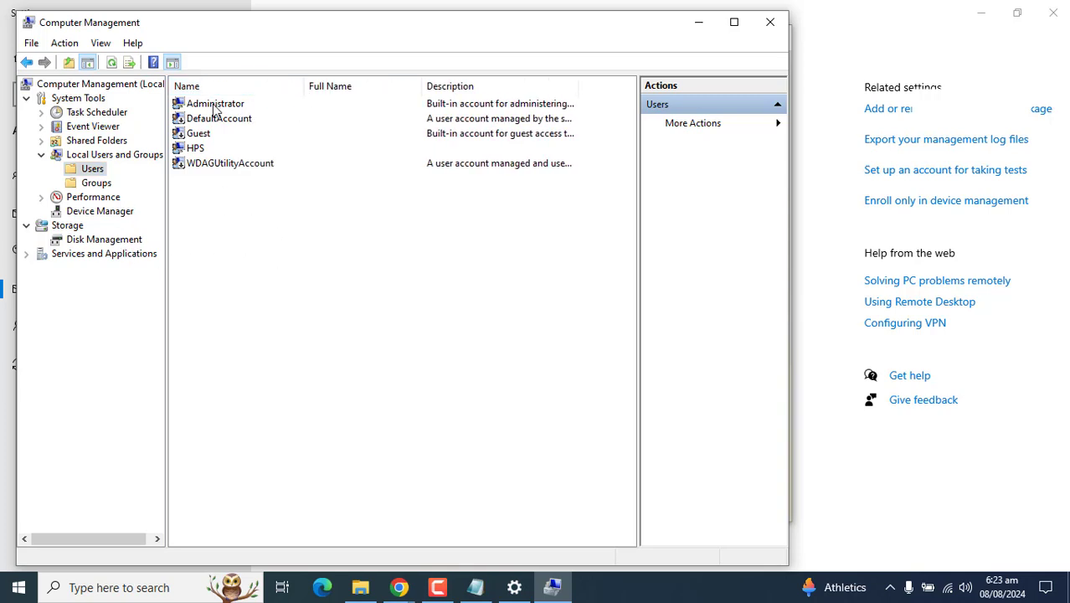
Examine the members of the local Administrators group, and close its properties and Computer Management.
click(99, 184)
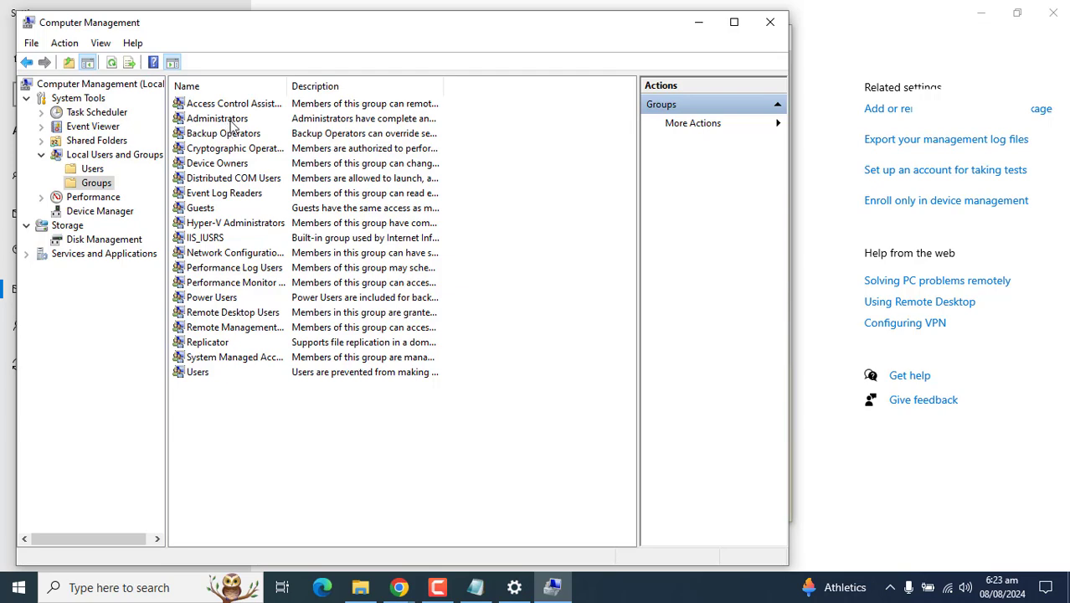
double_click(231, 122)
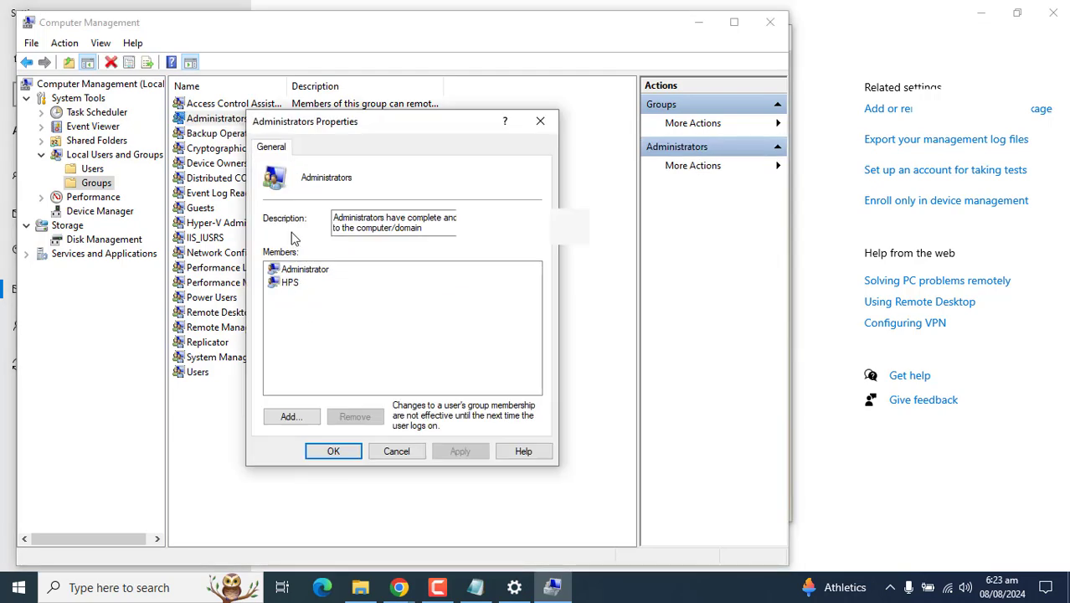
click(333, 274)
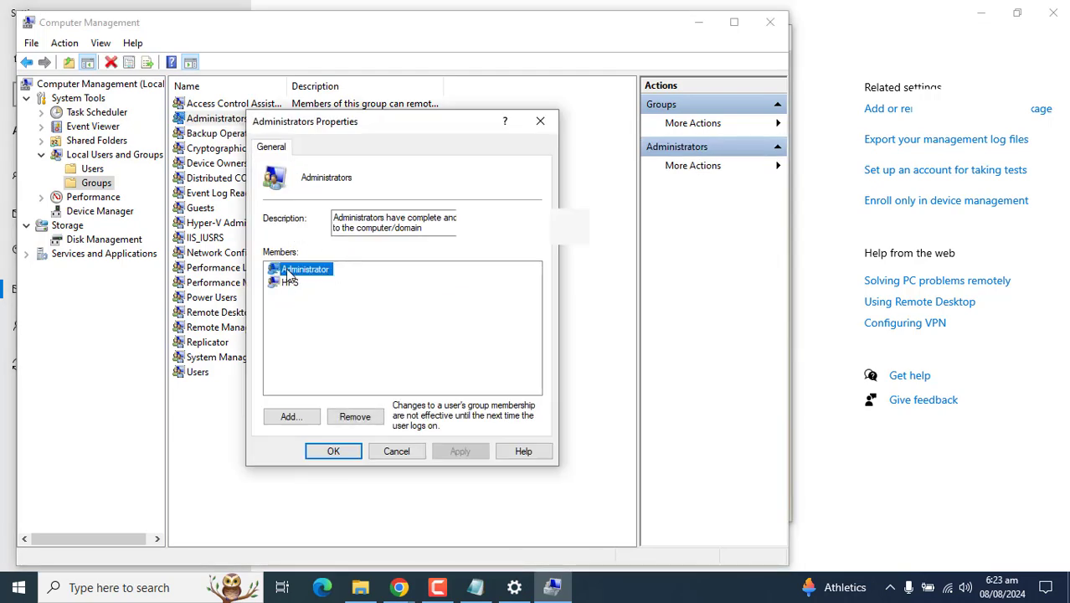
click(312, 323)
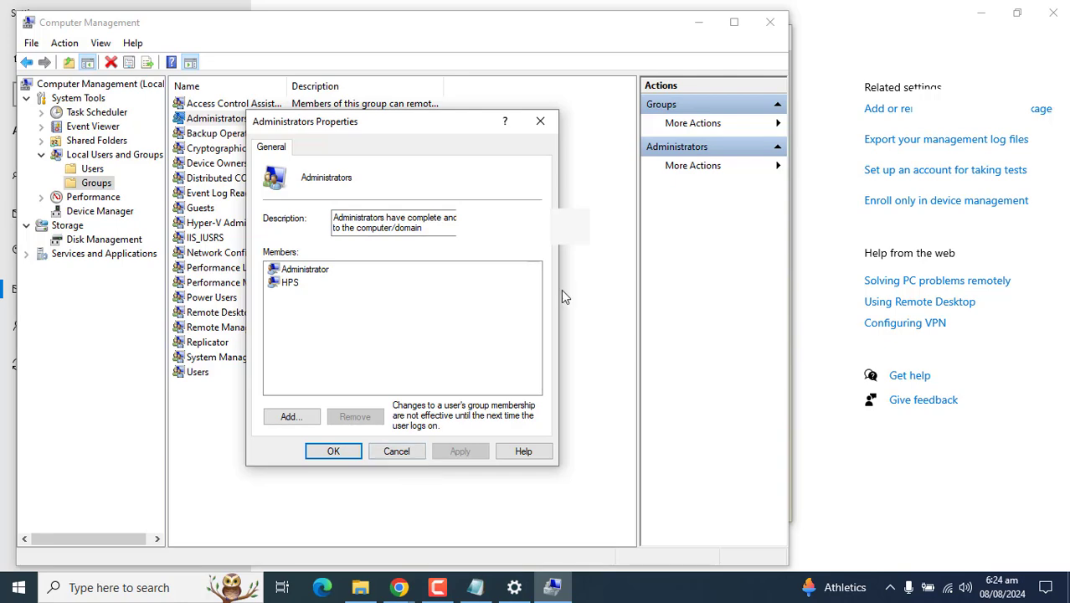
click(403, 453)
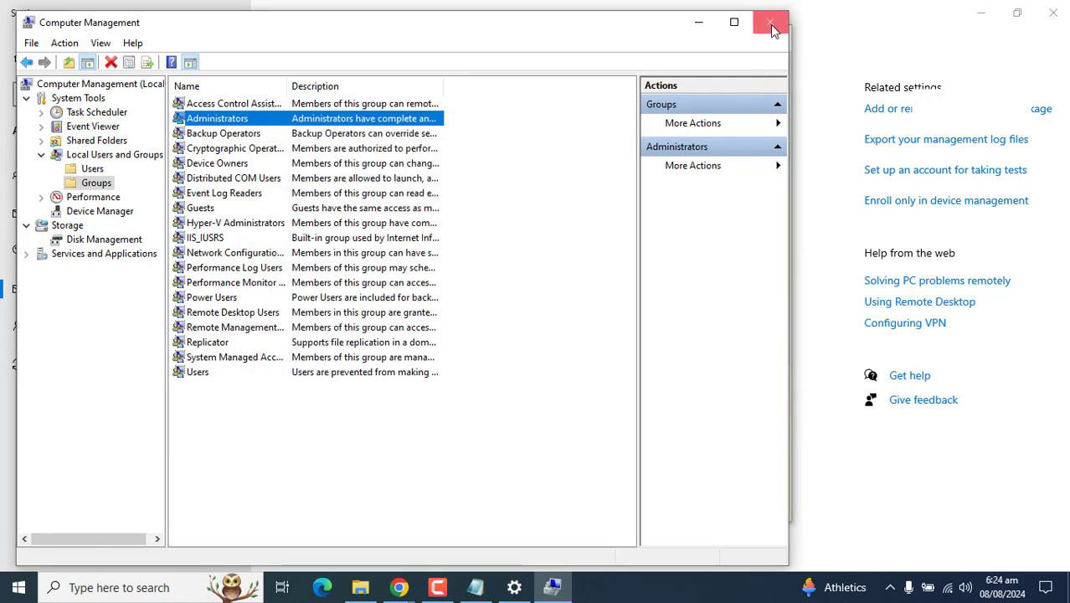
click(769, 23)
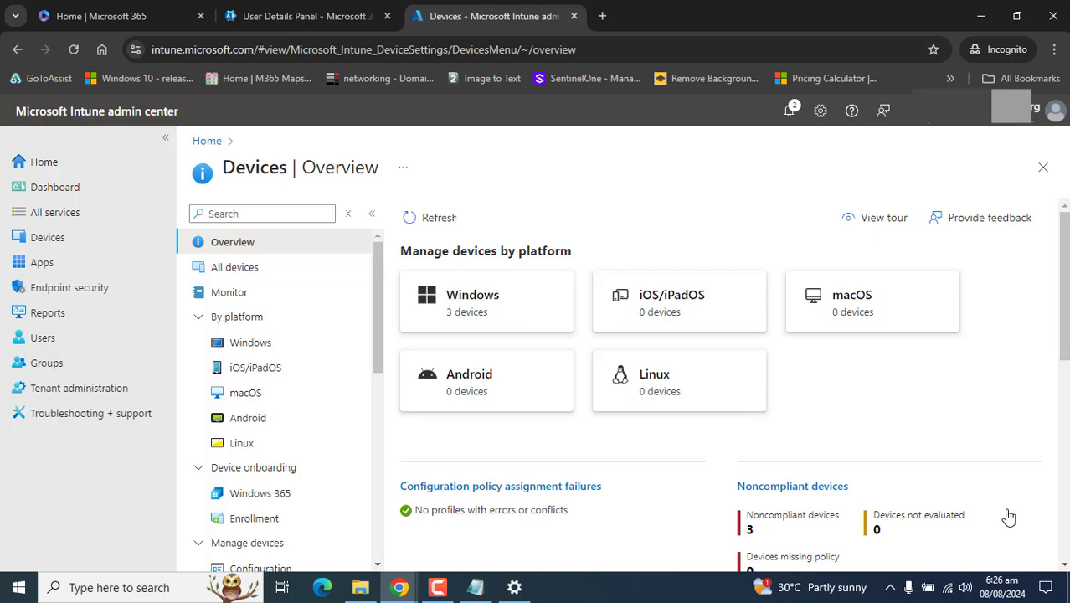